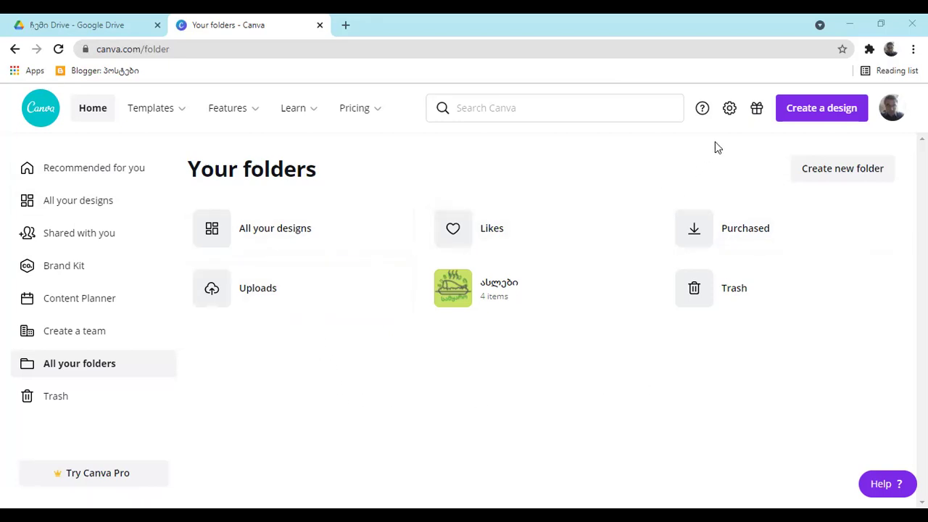
Set the account's display language to ქართული (საქართველო) in the Canva account settings
left_click(729, 110)
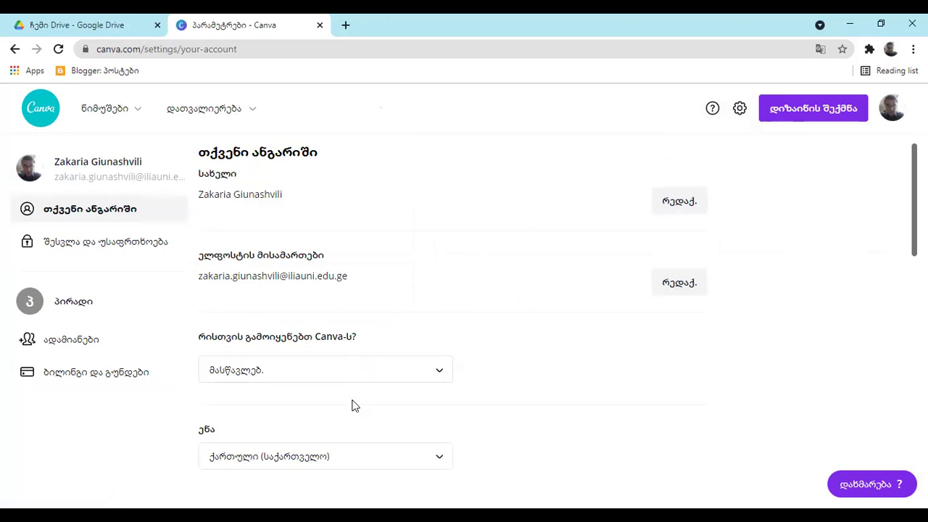
left_click(353, 458)
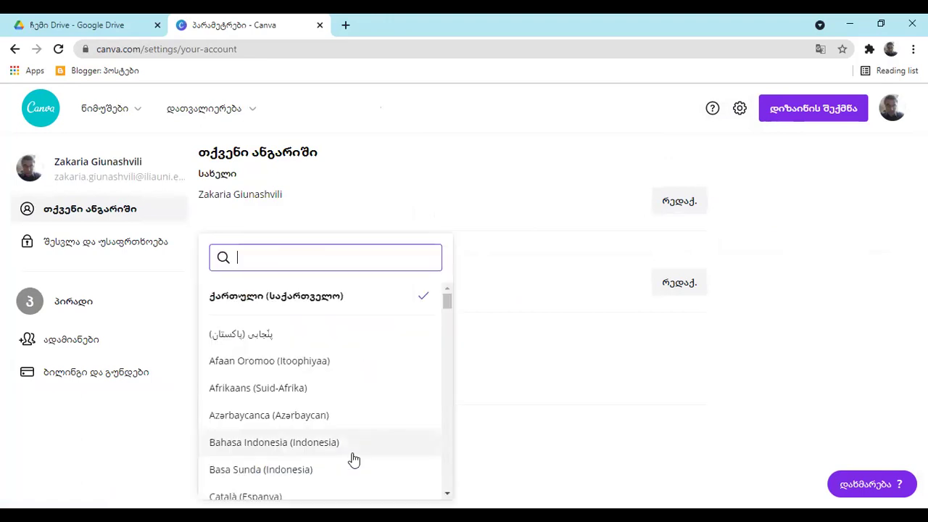
left_click(366, 305)
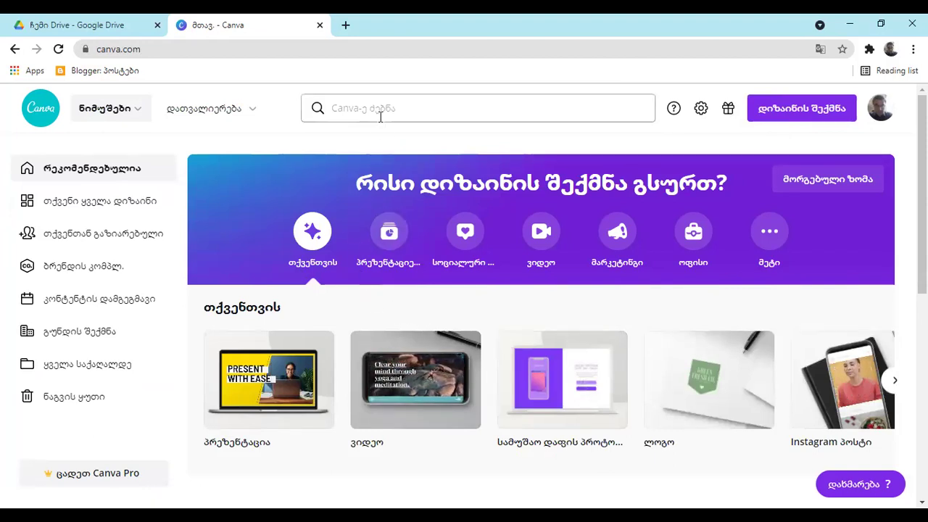
Browse the presentation design types on the home page and start a design of the standard presentation type
left_click(389, 233)
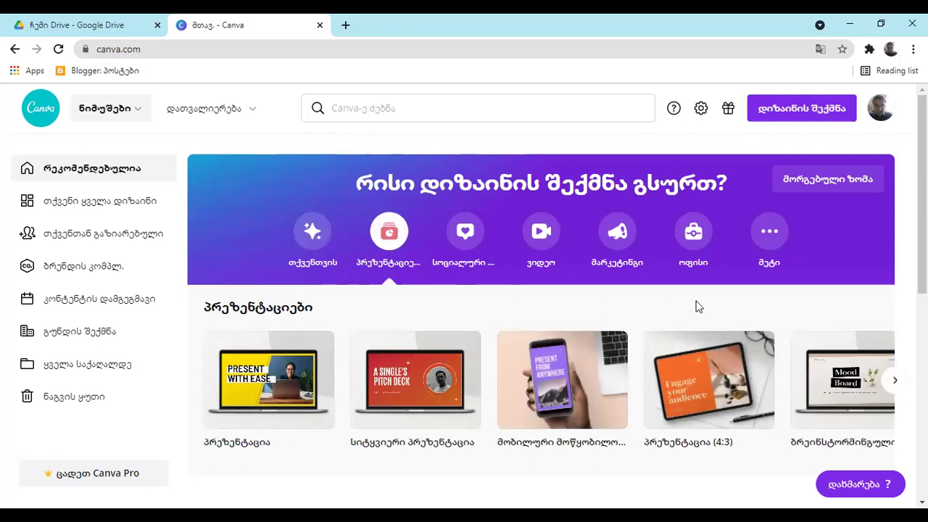
left_click(788, 116)
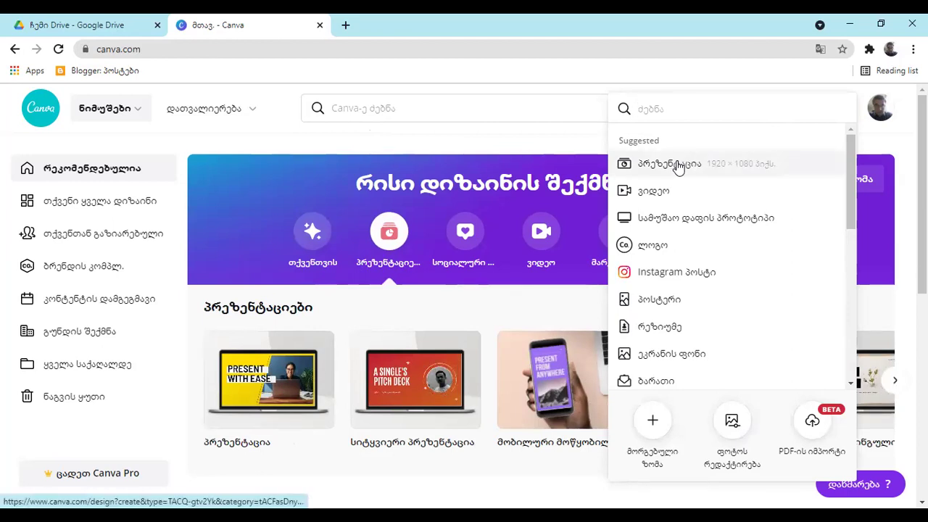
left_click(389, 220)
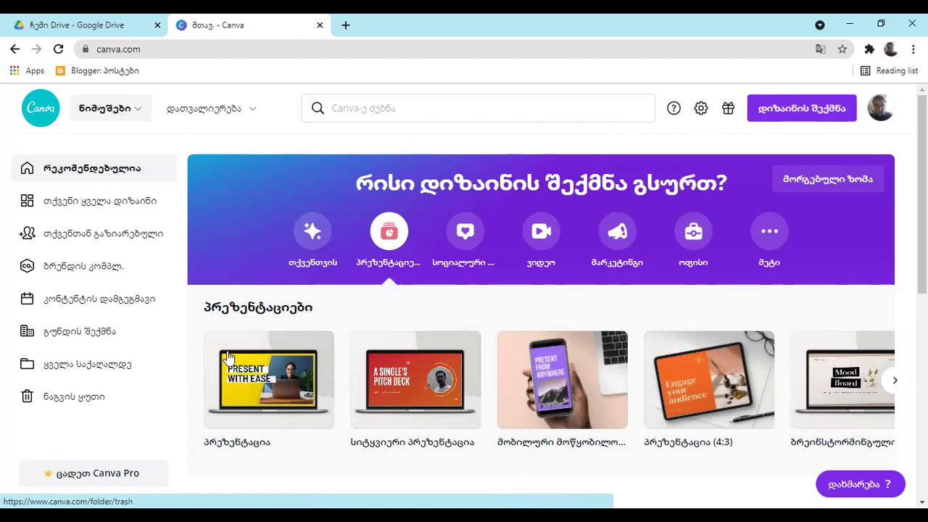
left_click(253, 386)
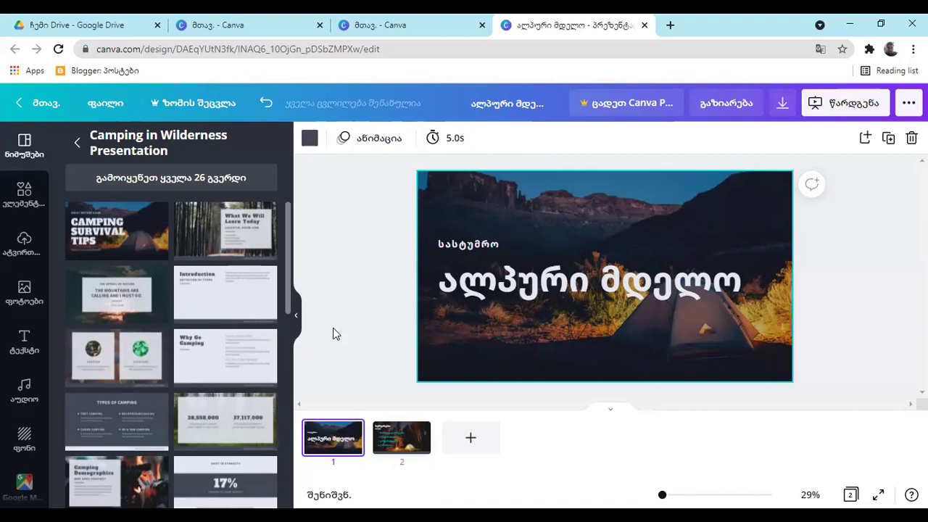
Examine the background image and title text on page 1 and the services list on page 2
left_click(544, 333)
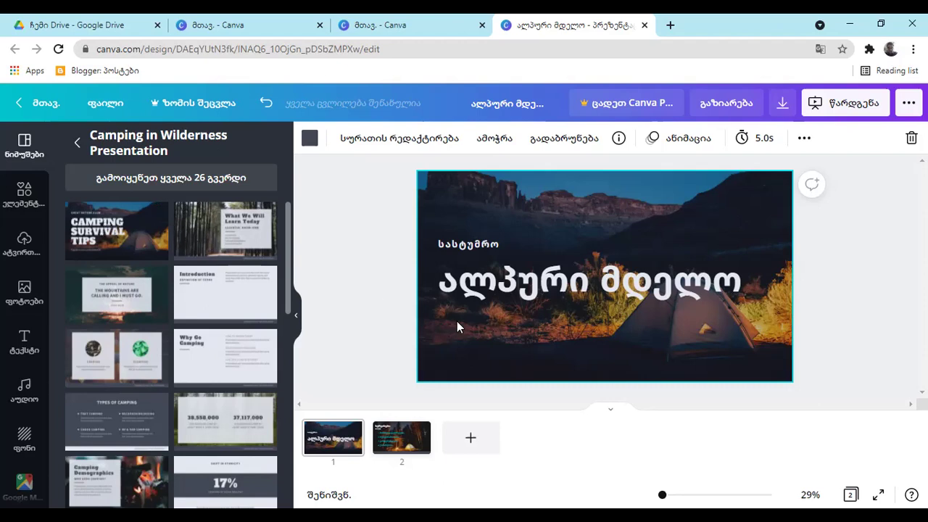
left_click(610, 285)
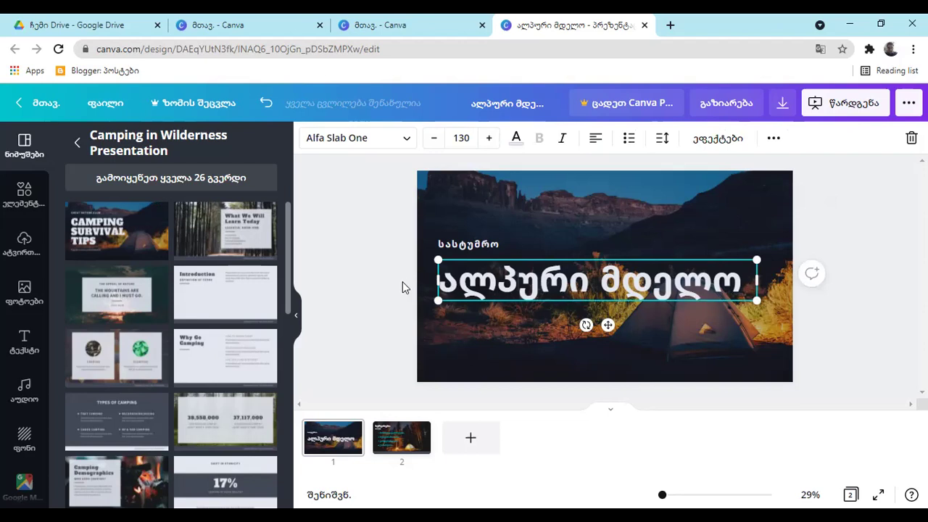
left_click(392, 435)
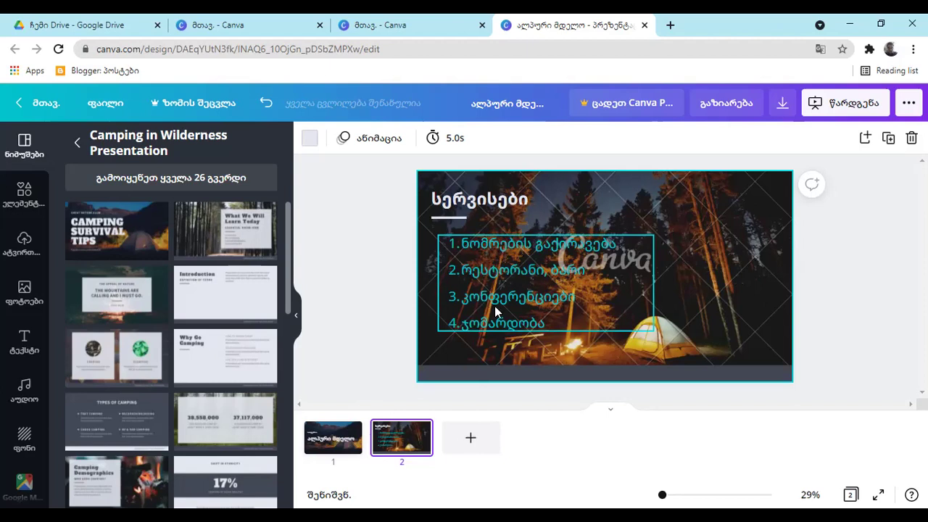
Switch to Google Drive, open the spreadsheet სასტუმროს შემოსავლები and review its first-quarter revenue figures
left_click(52, 26)
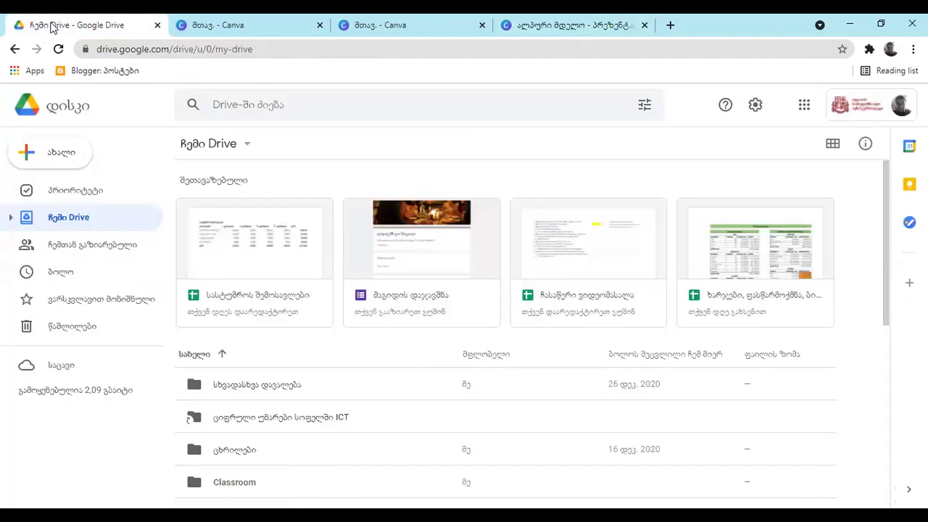
left_click(265, 252)
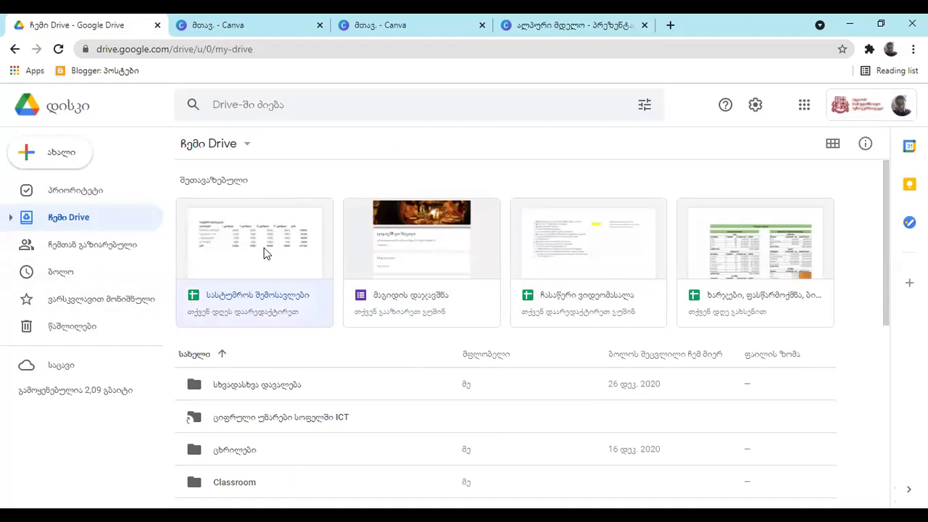
double_click(264, 252)
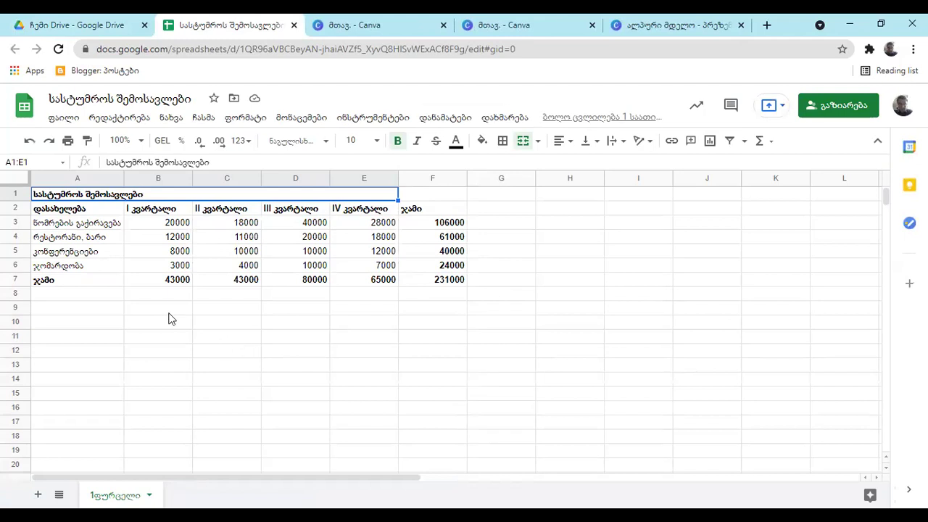
left_click(133, 263)
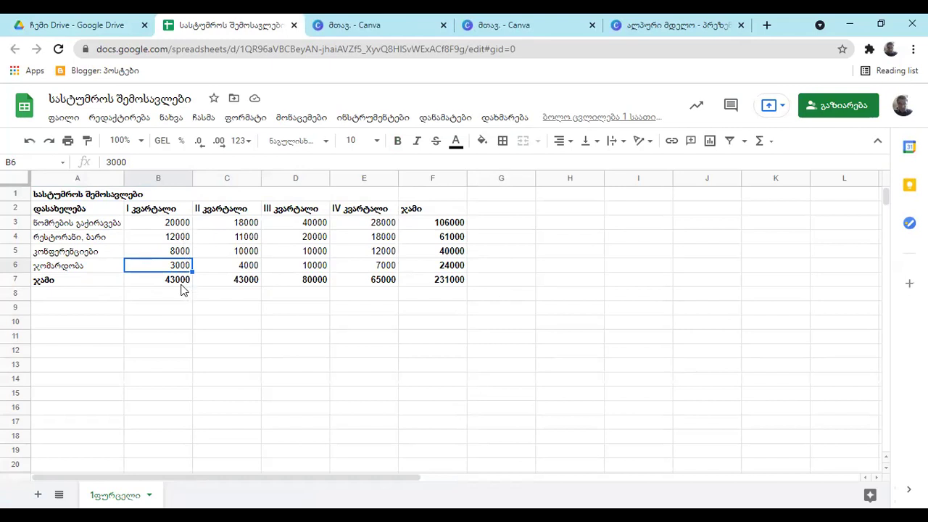
left_click(181, 225)
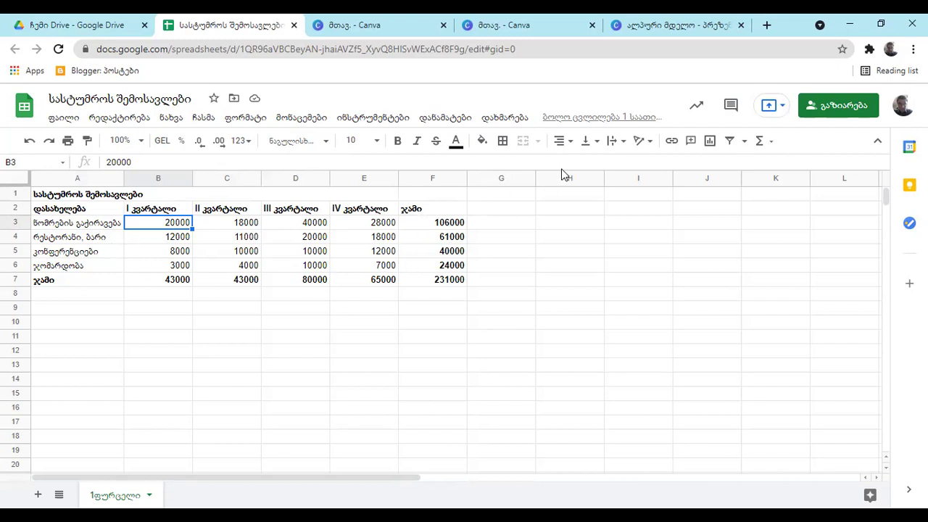
Switch to the Canva presentation ალპური მდელო and add a blank third page
left_click(641, 32)
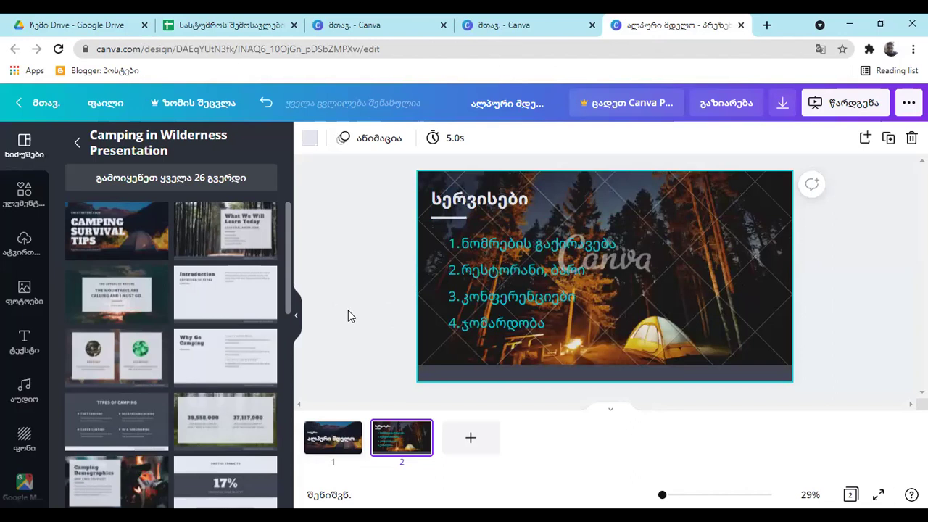
left_click(468, 440)
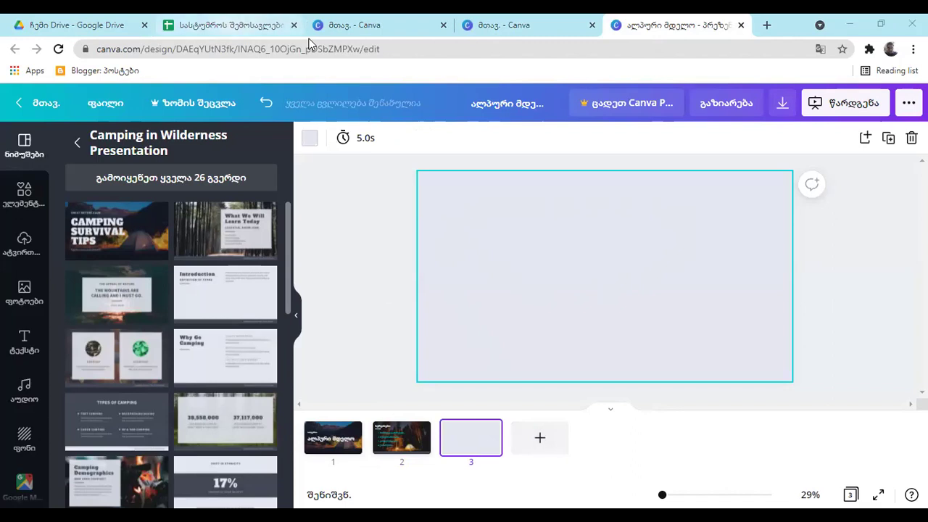
Switch to the Google Sheets revenue spreadsheet and add a new sheet to it
left_click(231, 24)
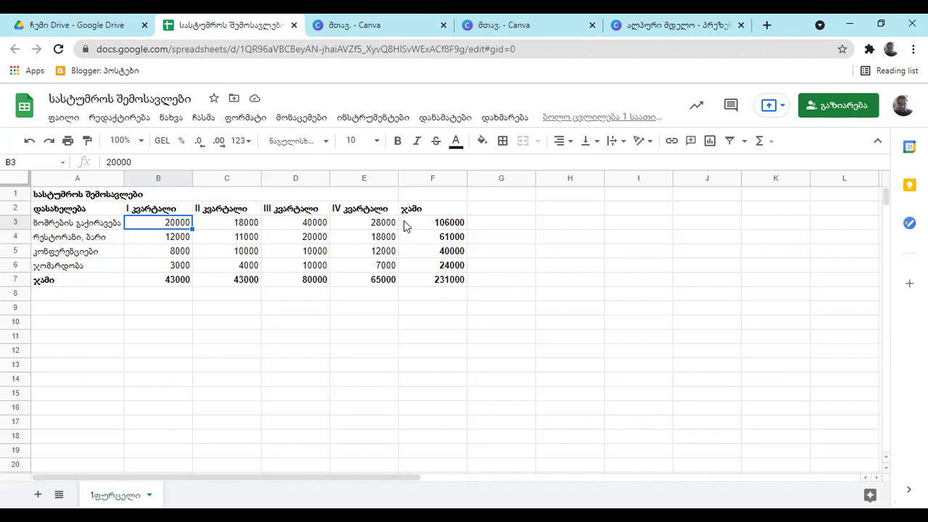
left_click(424, 211)
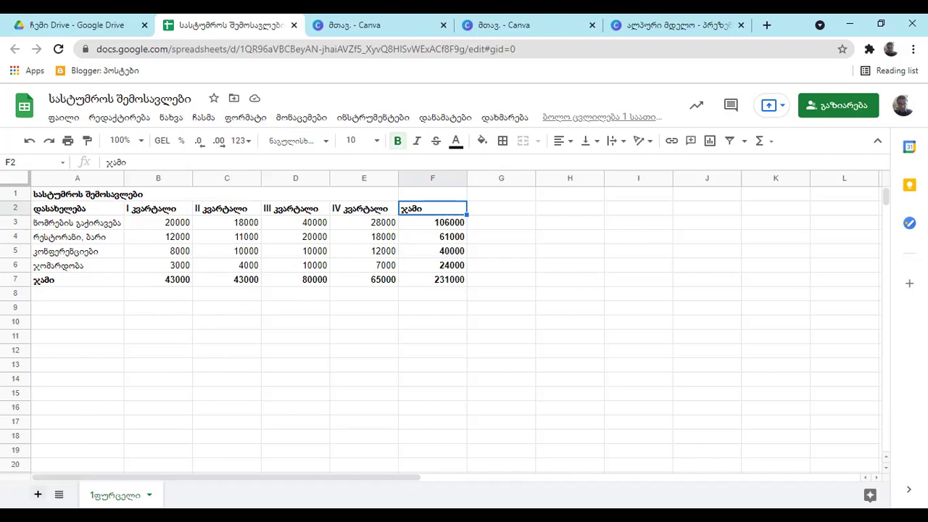
left_click(38, 494)
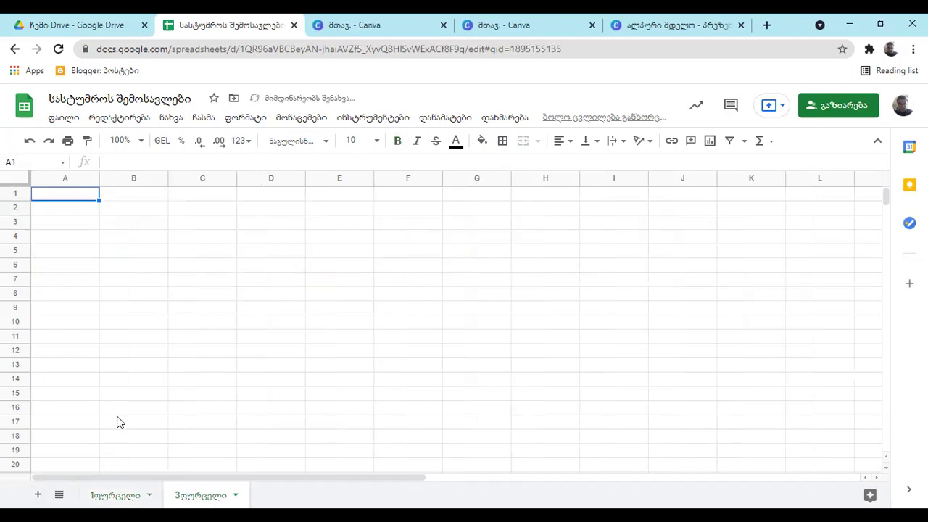
Copy the service names A2:A6 from the first sheet into the new sheet from A1 as values only, and fit column A's width
left_click(118, 496)
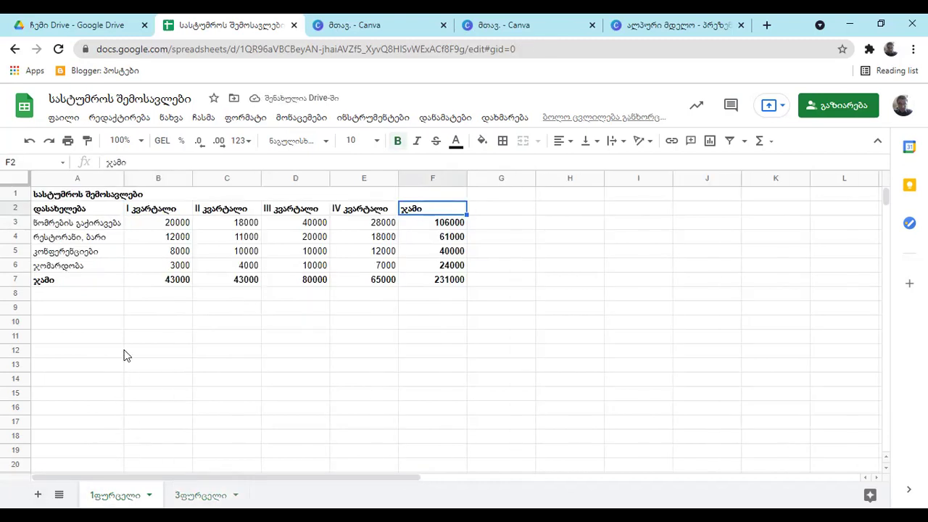
left_click_drag(86, 211, 86, 269)
key("ctrl+c")
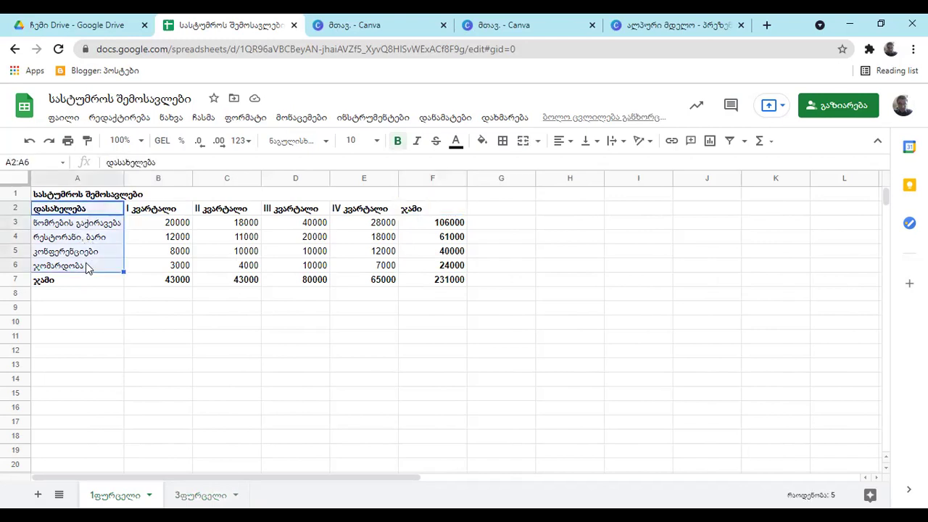
left_click(199, 492)
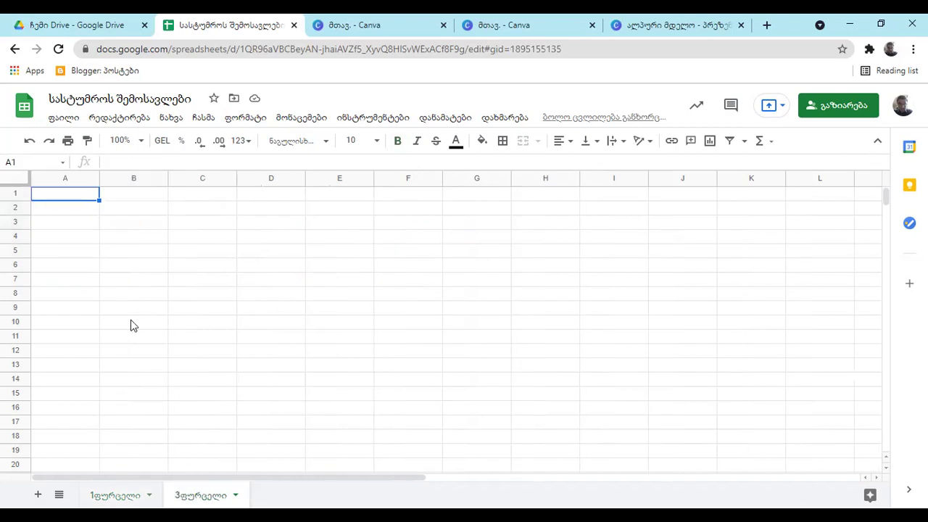
left_click(116, 118)
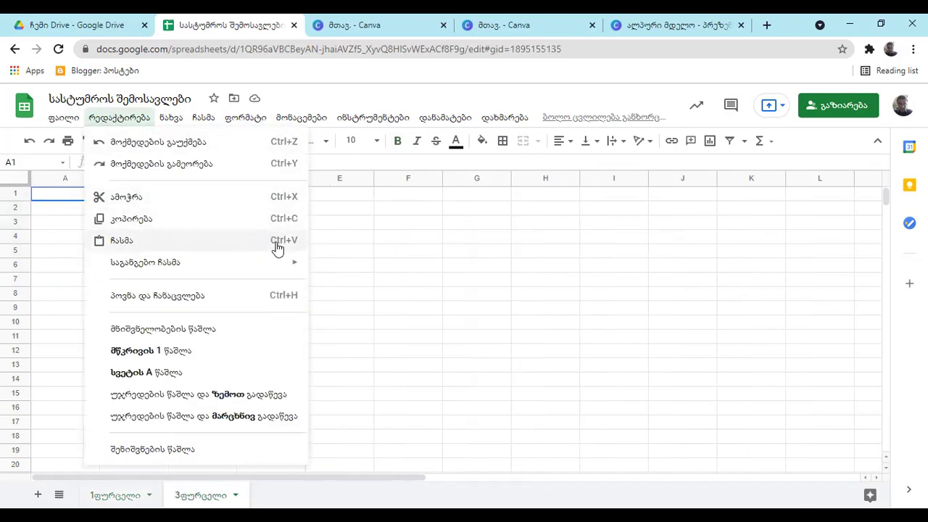
mouse_move(269, 263)
left_click(341, 267)
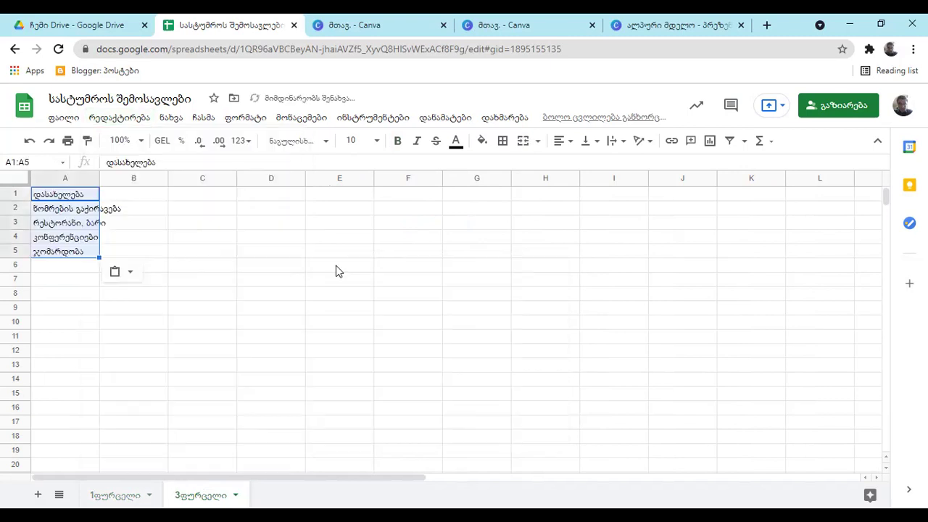
double_click(98, 177)
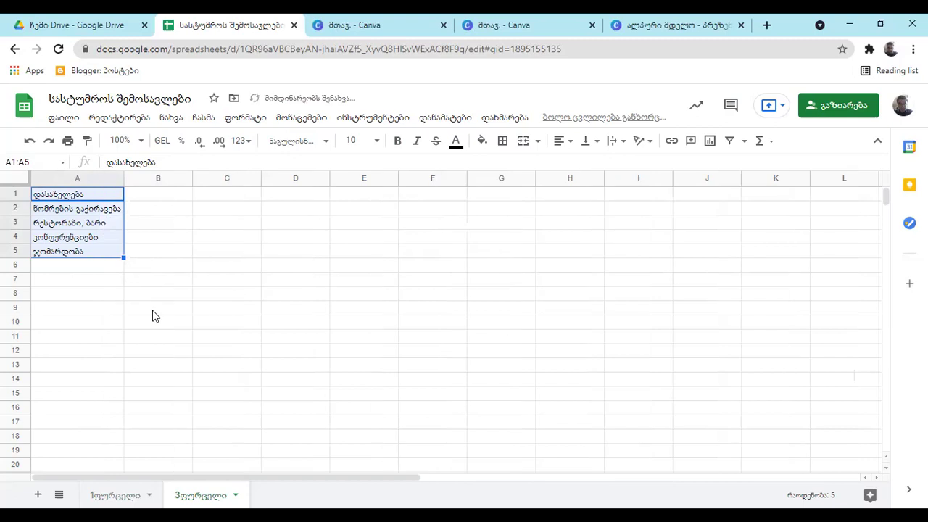
Copy the totals F2:F6 from the first sheet into the new sheet from B1, pasting values only
left_click(133, 492)
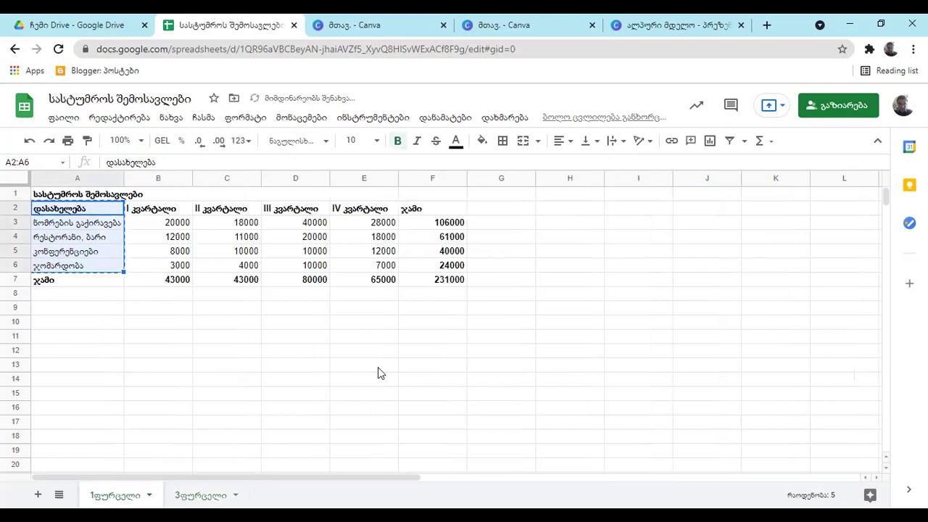
left_click_drag(432, 214, 422, 268)
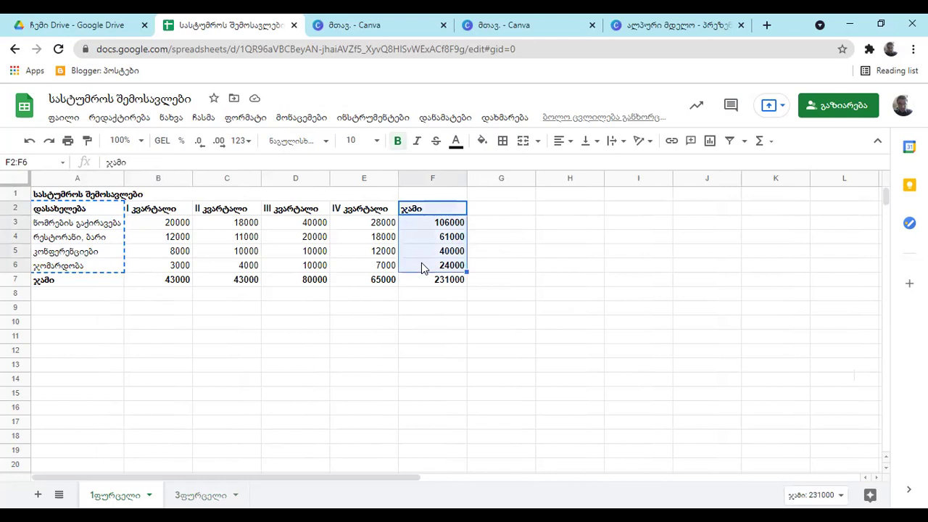
key("ctrl+c")
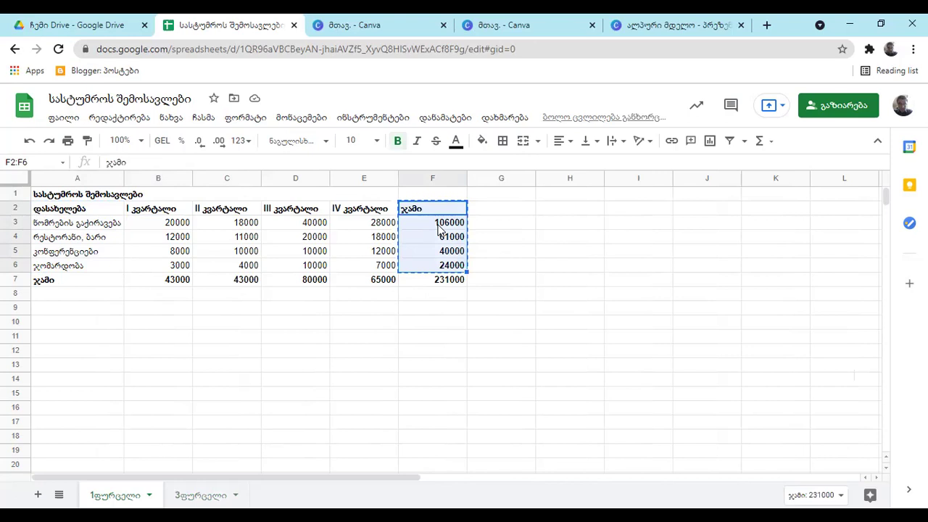
left_click(178, 496)
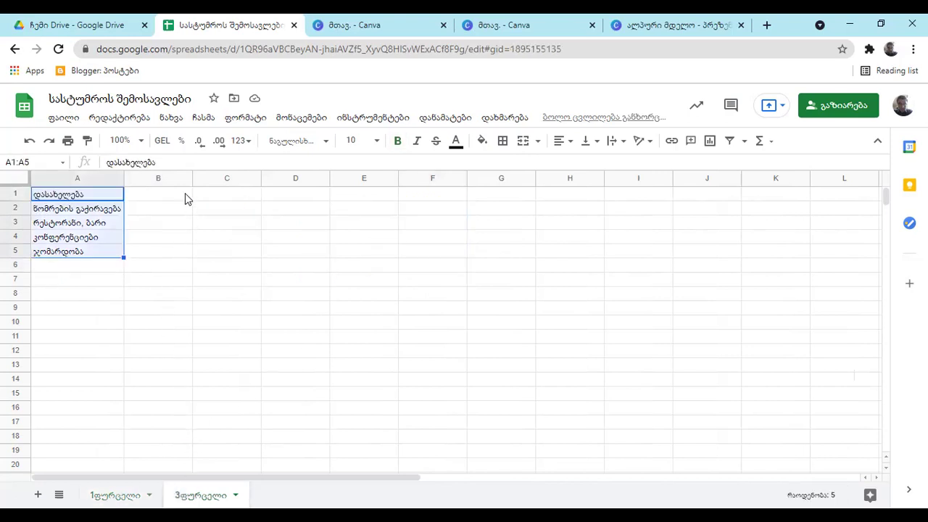
left_click(158, 194)
left_click(114, 118)
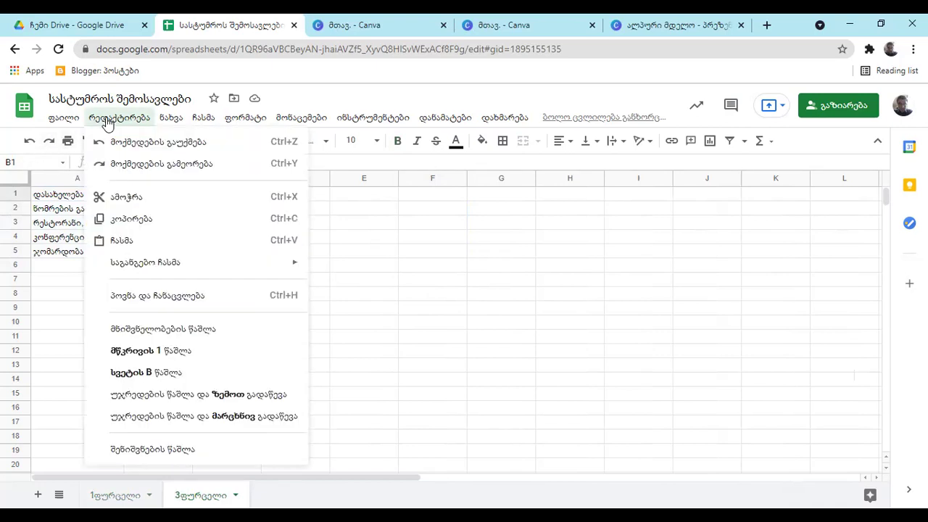
mouse_move(110, 260)
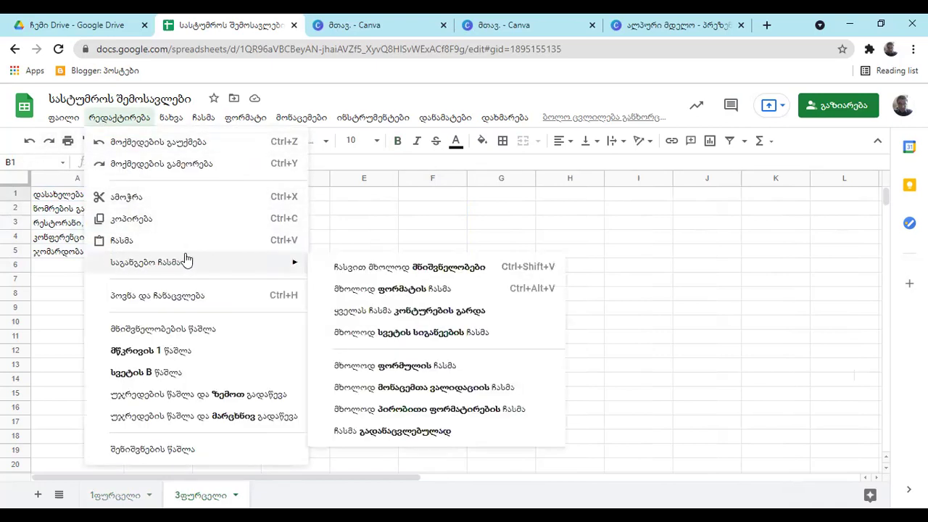
left_click(342, 270)
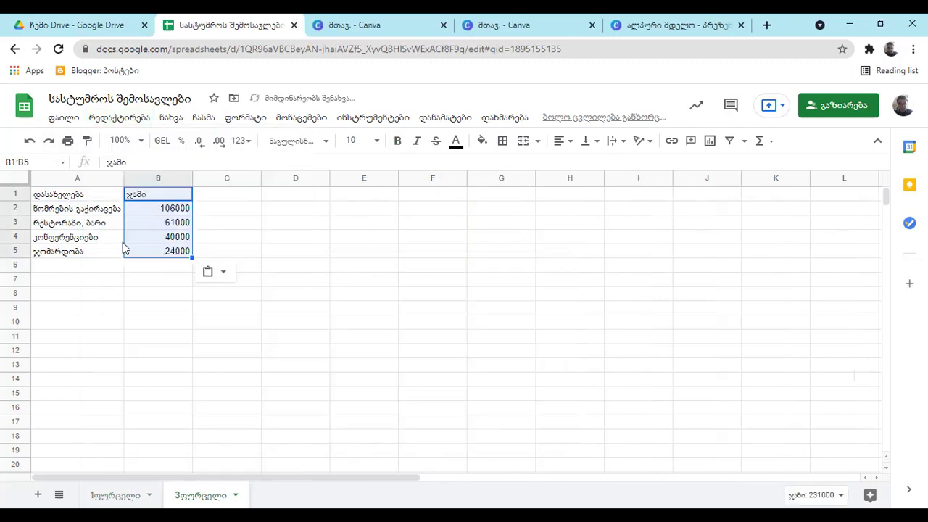
Make the header cells A1:B1 of the new sheet bold
left_click_drag(56, 196, 140, 199)
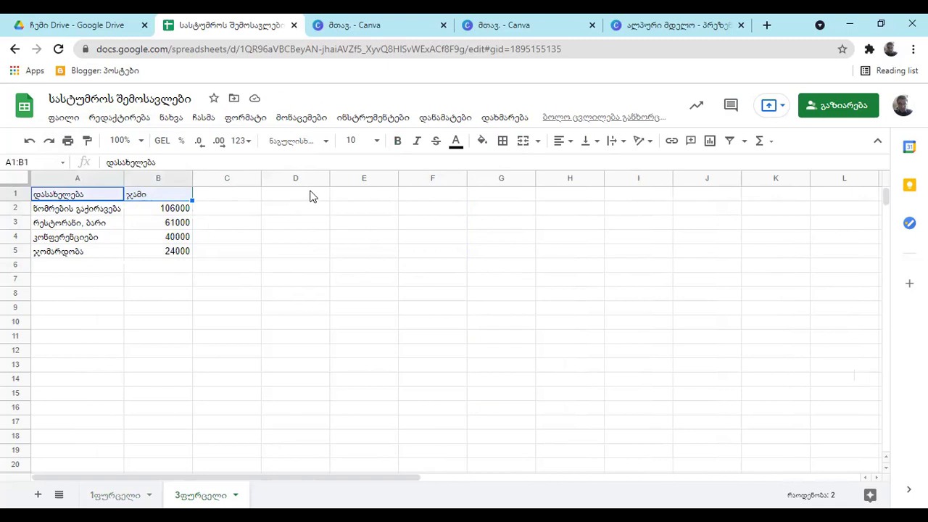
left_click(397, 143)
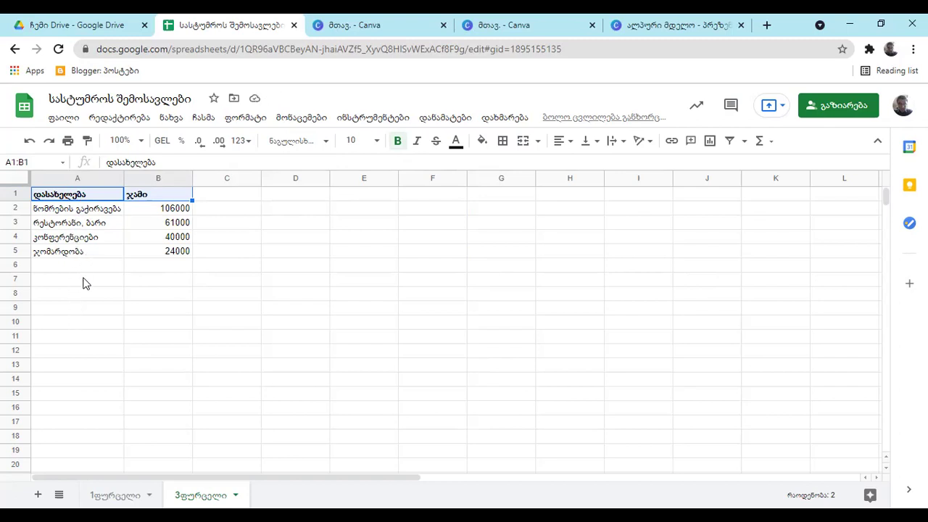
Switch to the Canva presentation and add a pie chart to page 3
left_click(85, 242)
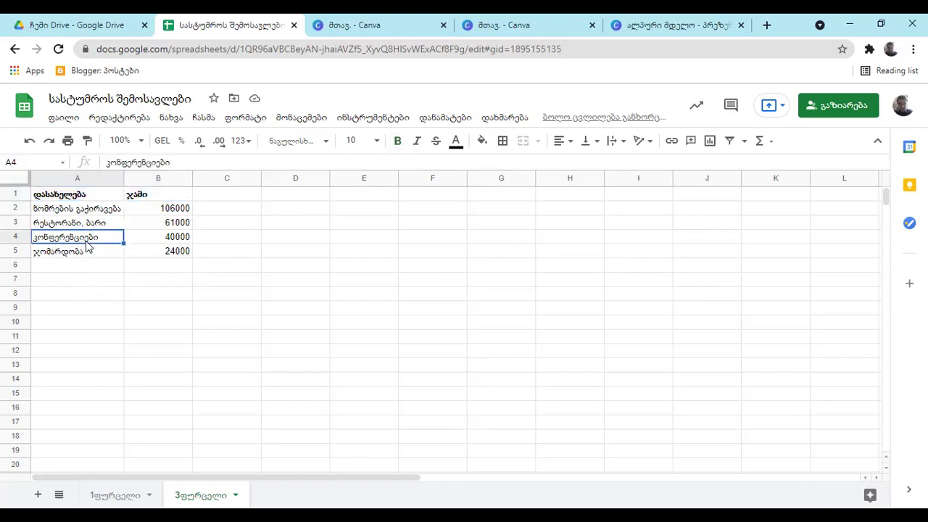
left_click(628, 36)
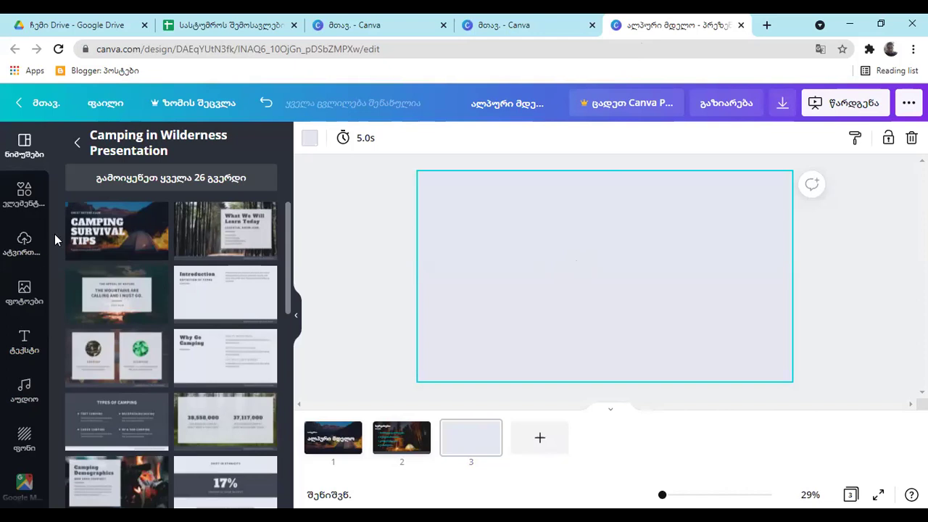
scroll(45, 278, "down", 3)
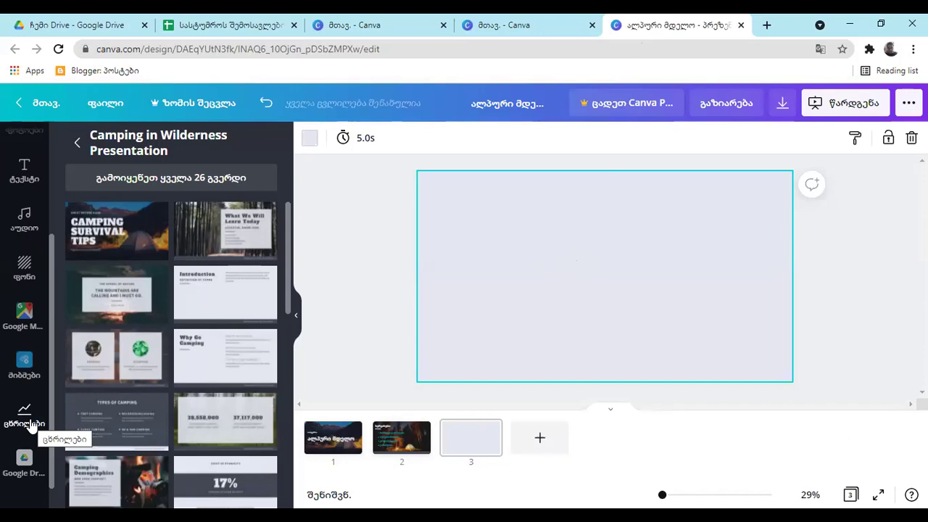
left_click(32, 426)
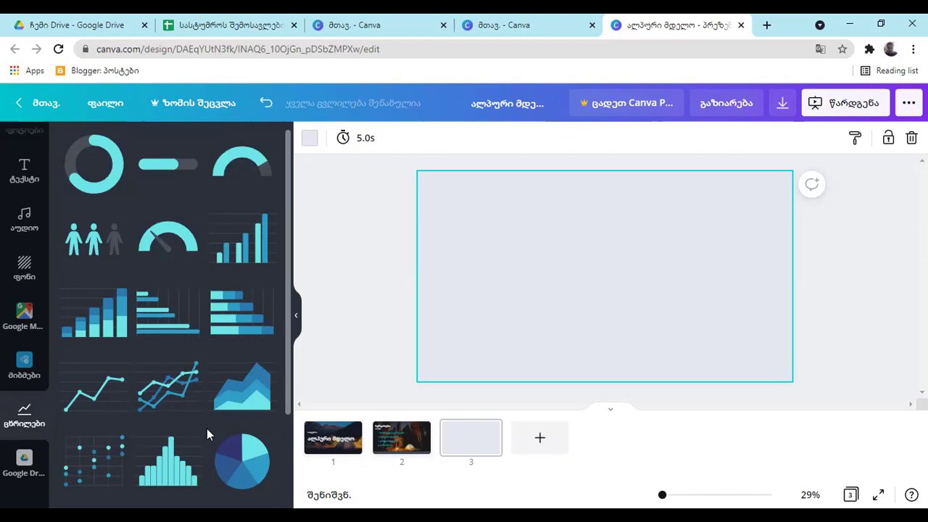
left_click(250, 465)
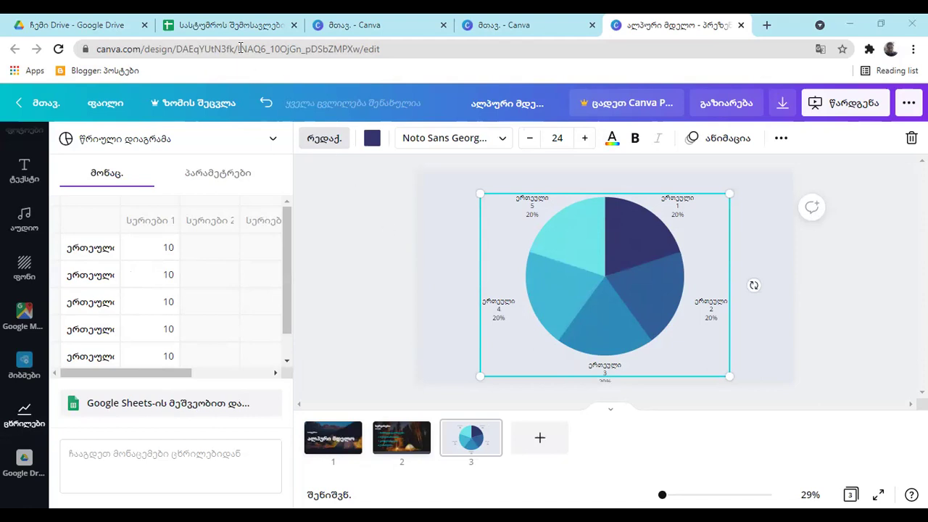
Switch to the Google Sheets spreadsheet and compare the quarterly table on 1ფურცელი with the summary table on 3ფურცელი
left_click(226, 24)
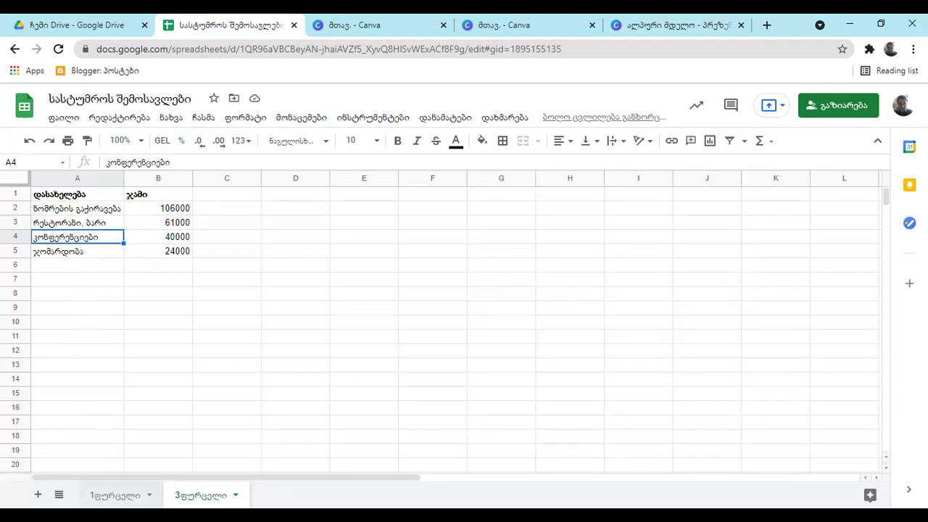
left_click(115, 494)
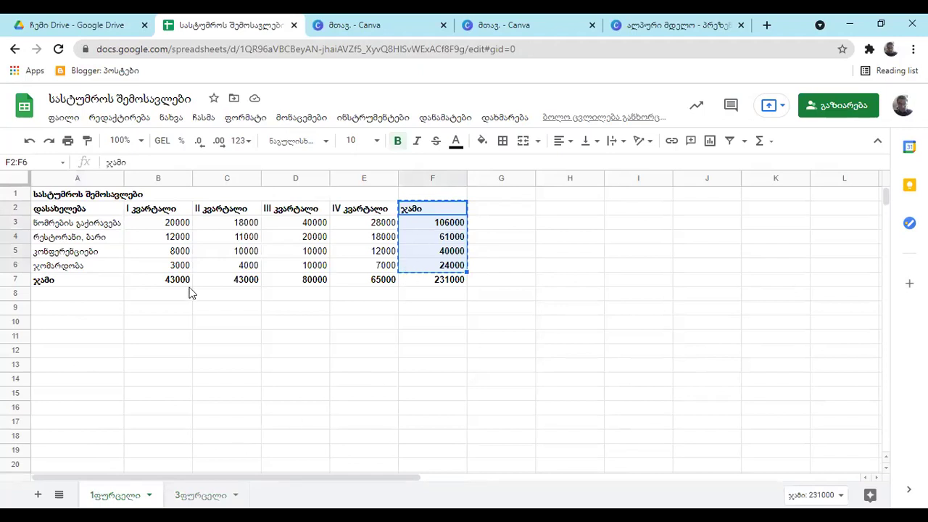
left_click(174, 496)
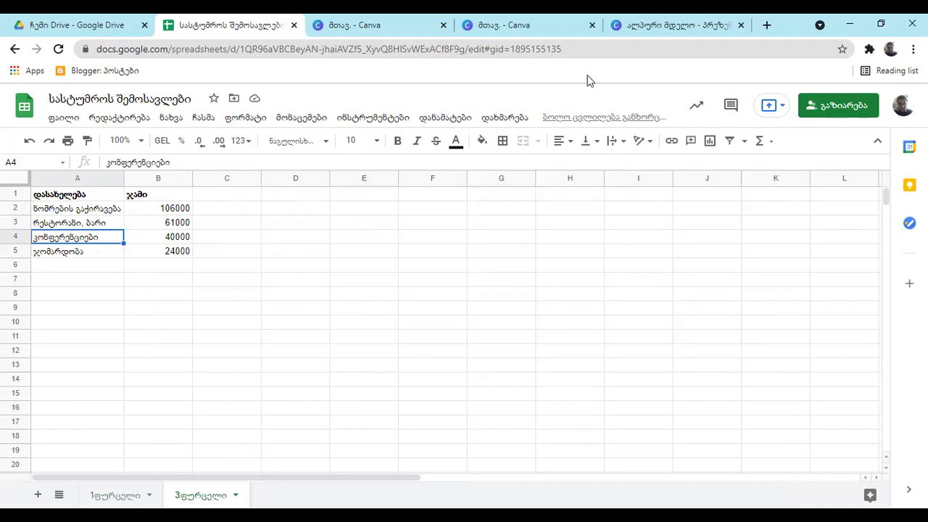
Return to the Canva presentation and link the pie chart's data to the Google Sheets file სასტუმროს შემოსავლები
left_click(617, 38)
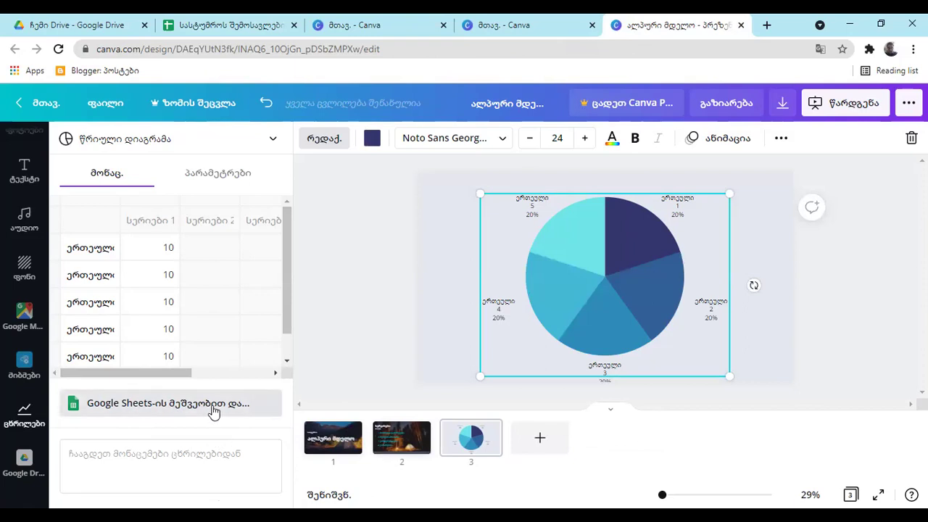
left_click(161, 408)
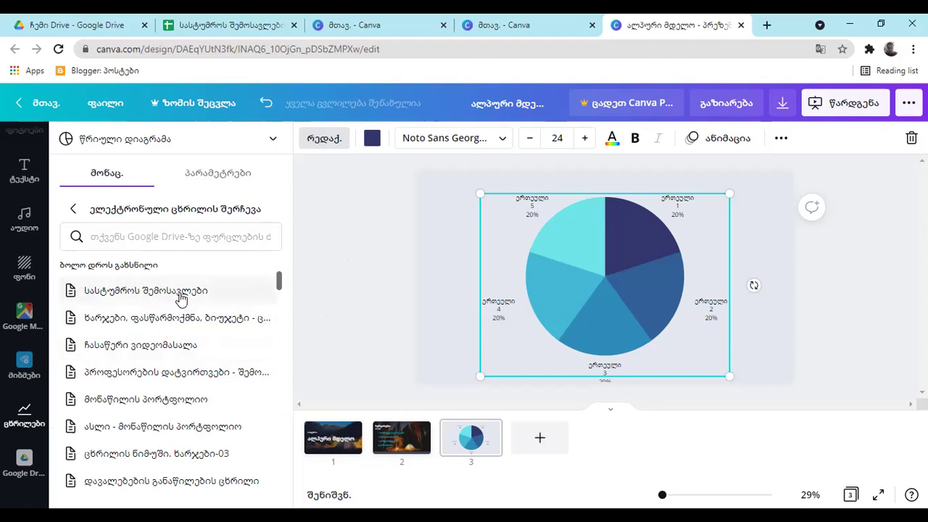
left_click(75, 212)
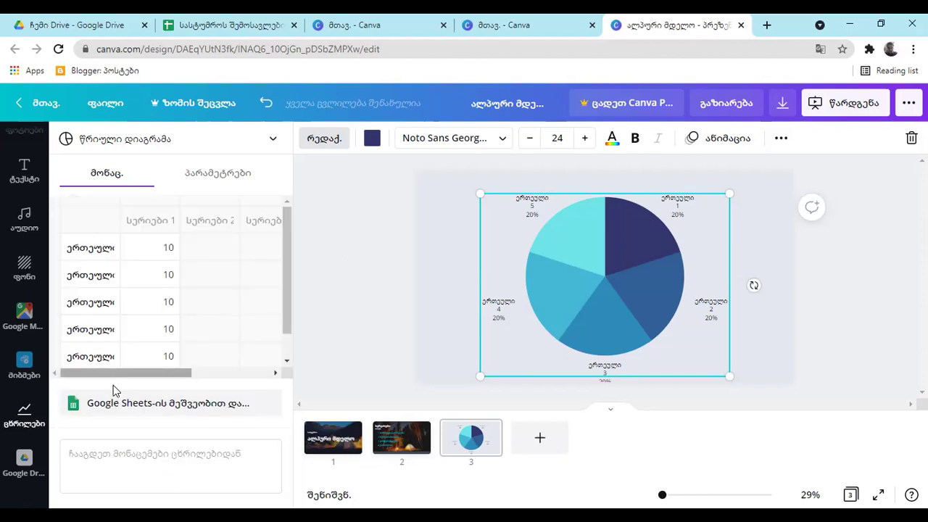
left_click(114, 410)
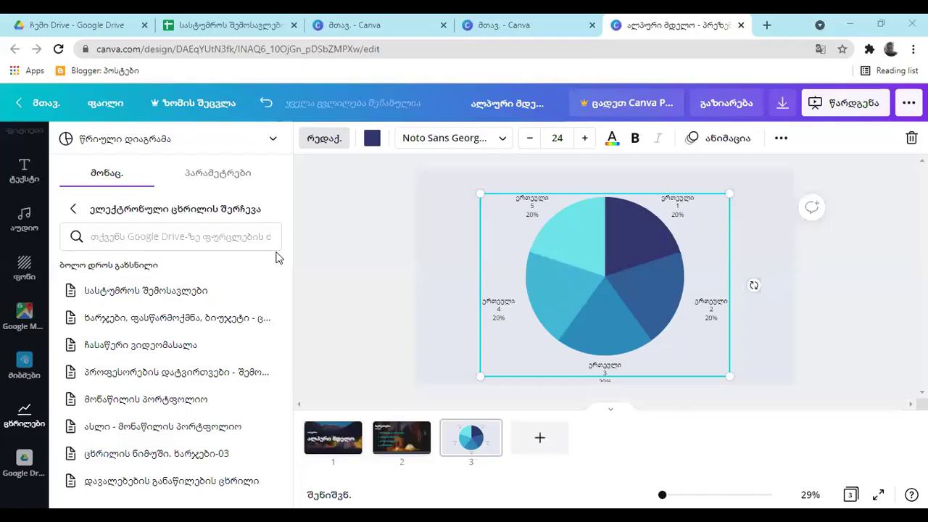
left_click(145, 290)
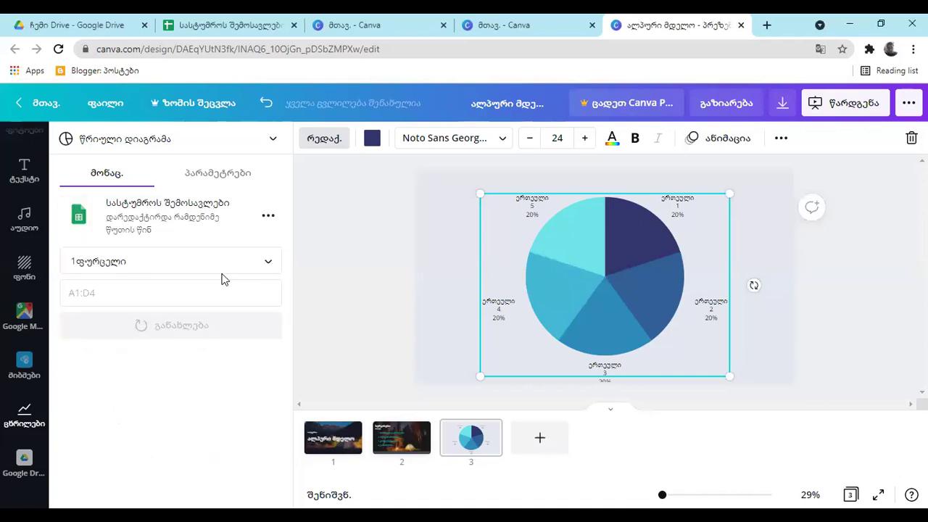
Check the summary sheet in Google Sheets and choose 3ფურცელი as the source sheet of the Canva pie chart
left_click(180, 20)
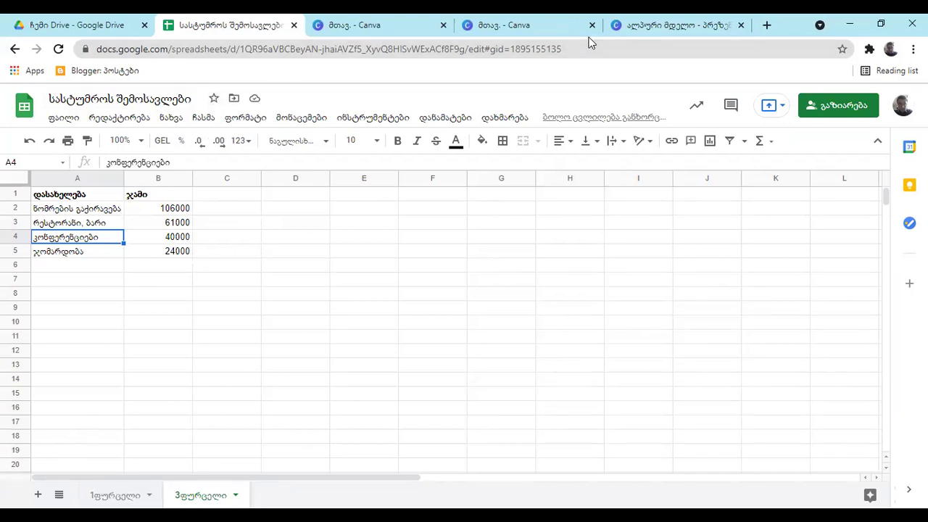
left_click(674, 25)
left_click(102, 326)
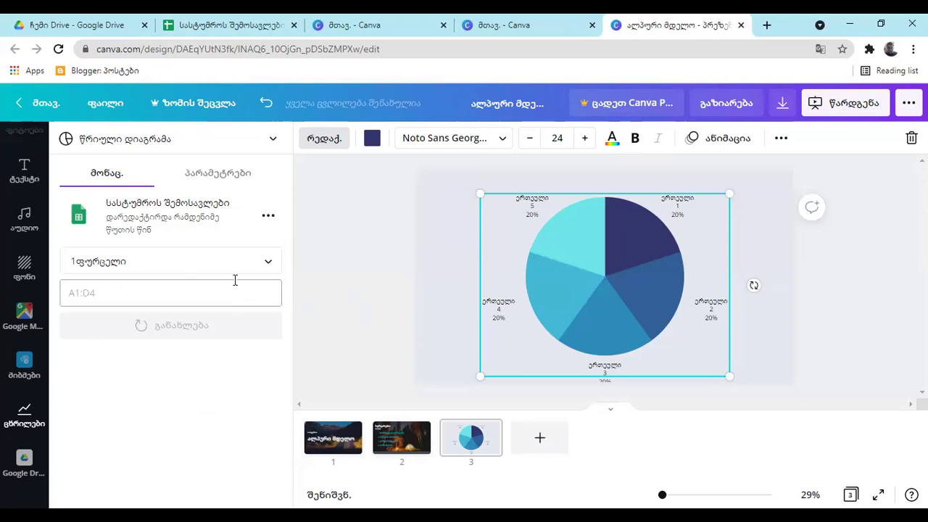
left_click(261, 266)
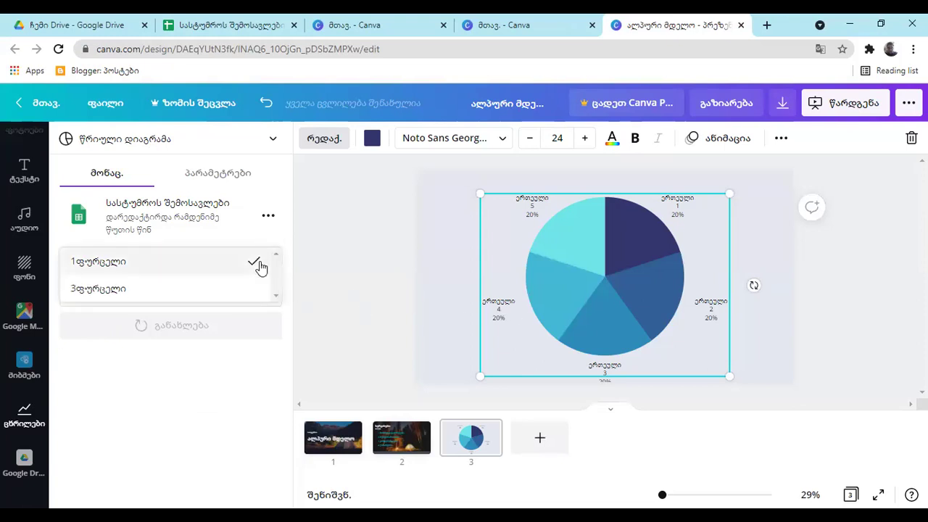
left_click(100, 290)
left_click(101, 291)
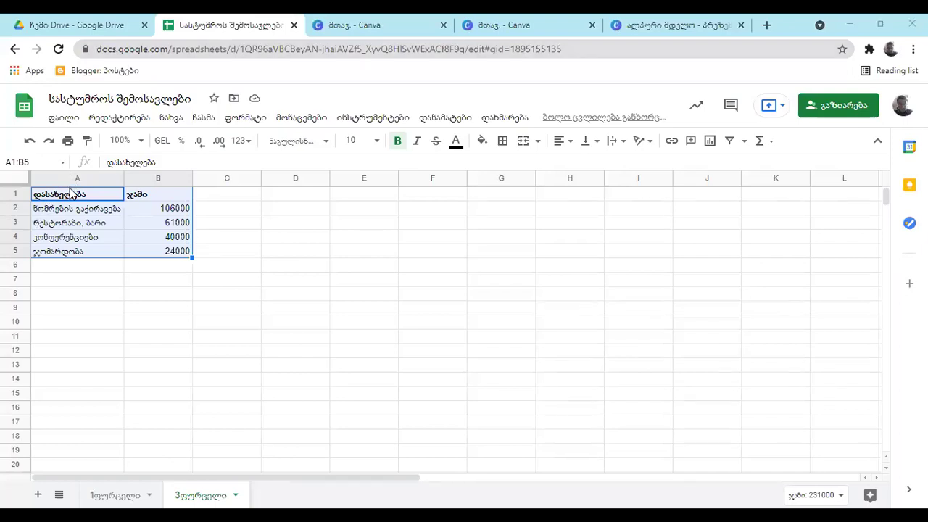
Copy the summary table's range reference A1:B5 from Google Sheets, enter it as the Canva chart's data range and refresh the chart
left_click(58, 223)
left_click_drag(72, 194, 140, 255)
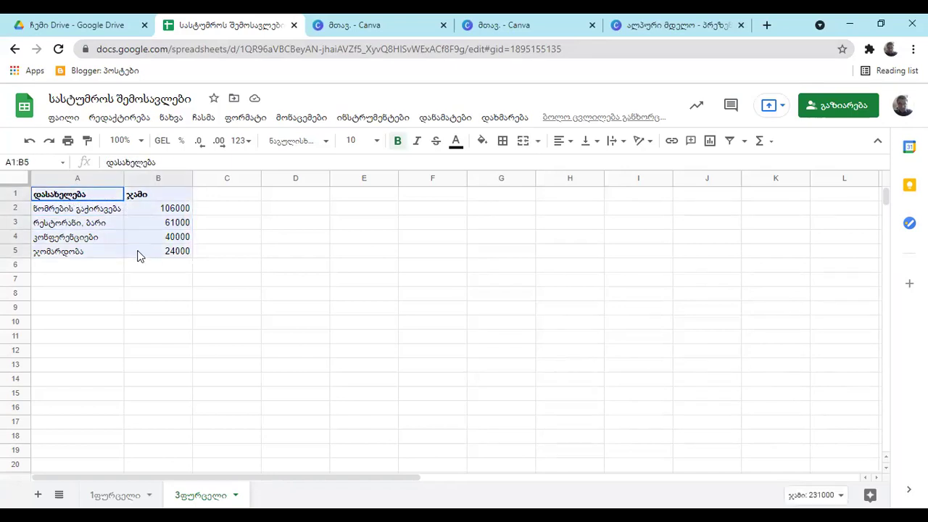
left_click(6, 160)
key("ctrl+c")
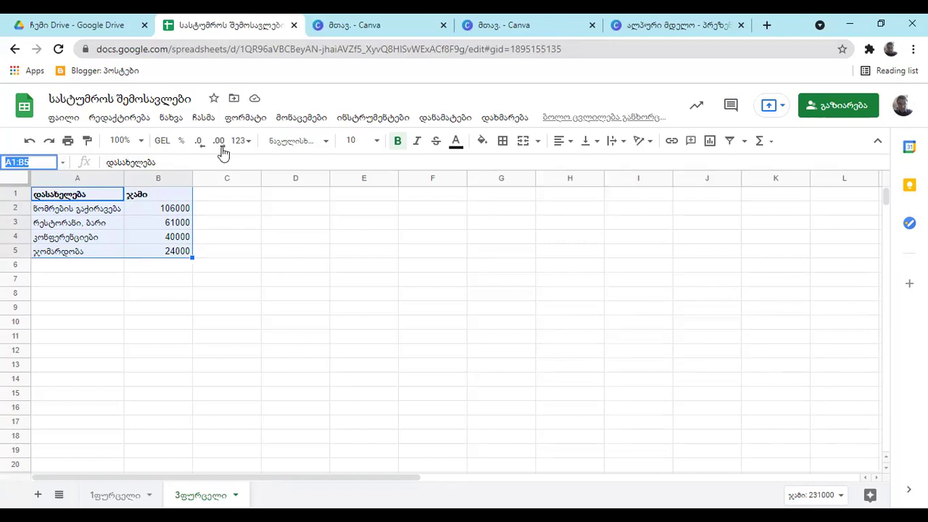
left_click(654, 33)
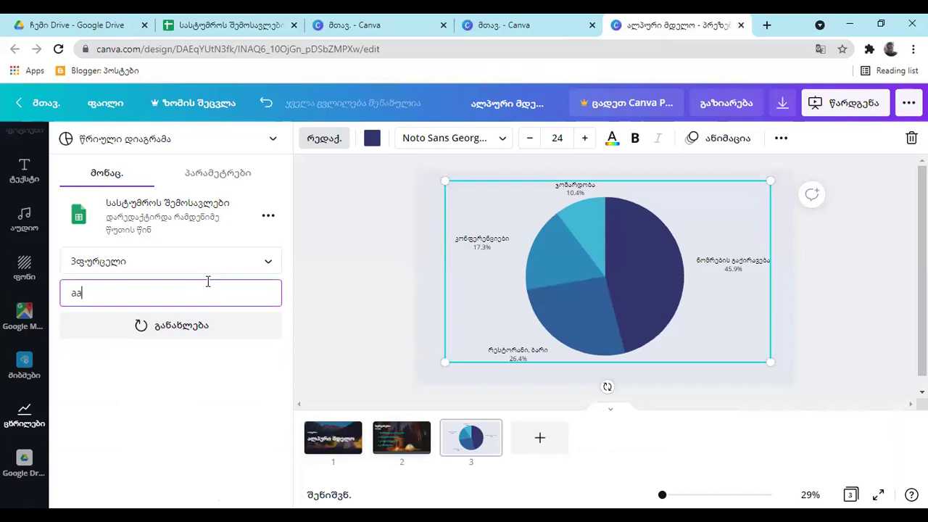
left_click_drag(108, 282, 36, 284)
key("ctrl+v")
left_click(148, 330)
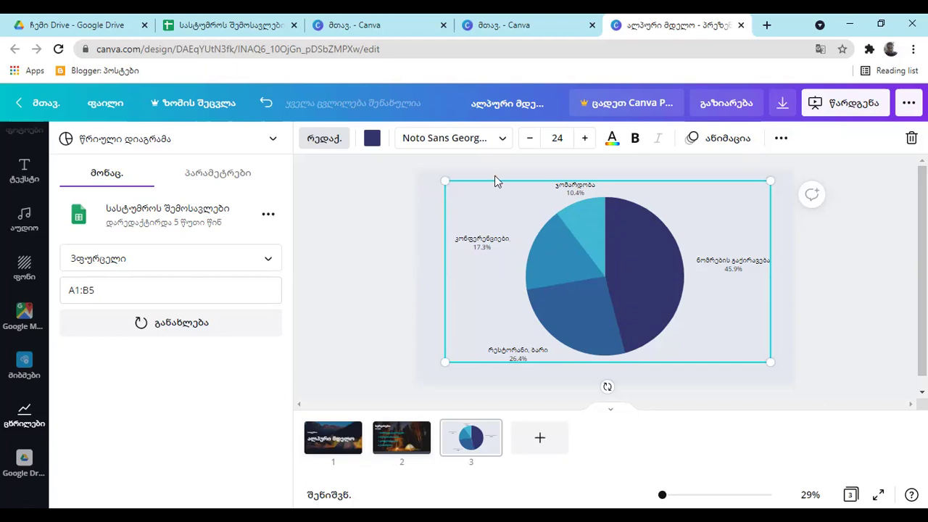
Set the pie chart's label font size to 26 and its text colour to red, after trying turquoise and dark blue
left_click(584, 139)
left_click(584, 139)
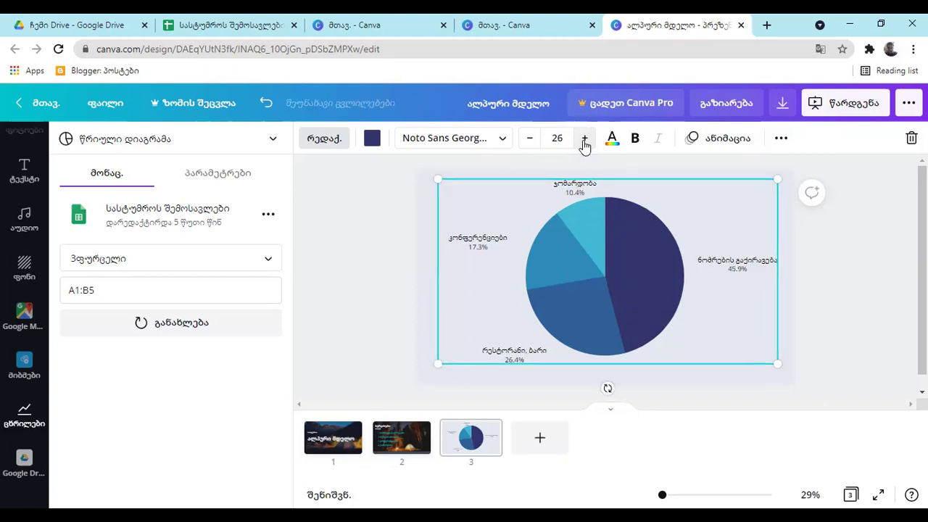
left_click(611, 137)
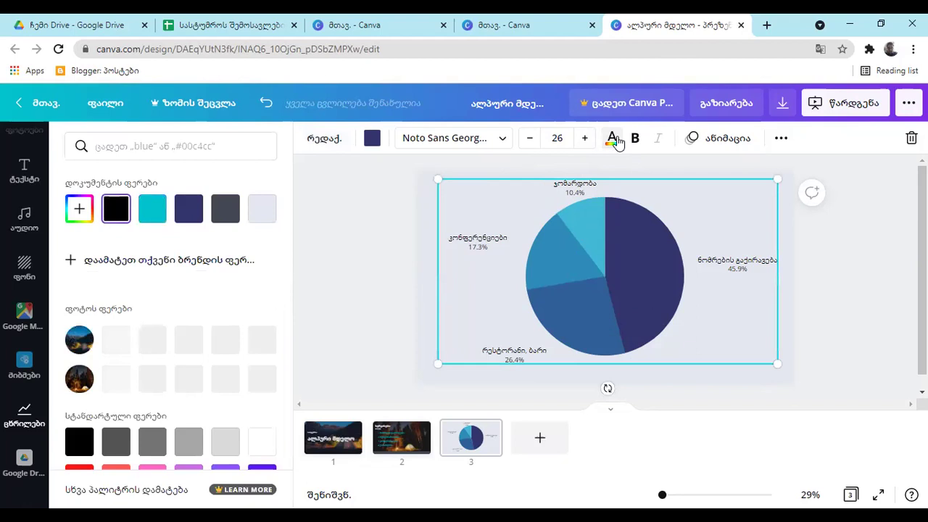
left_click(142, 213)
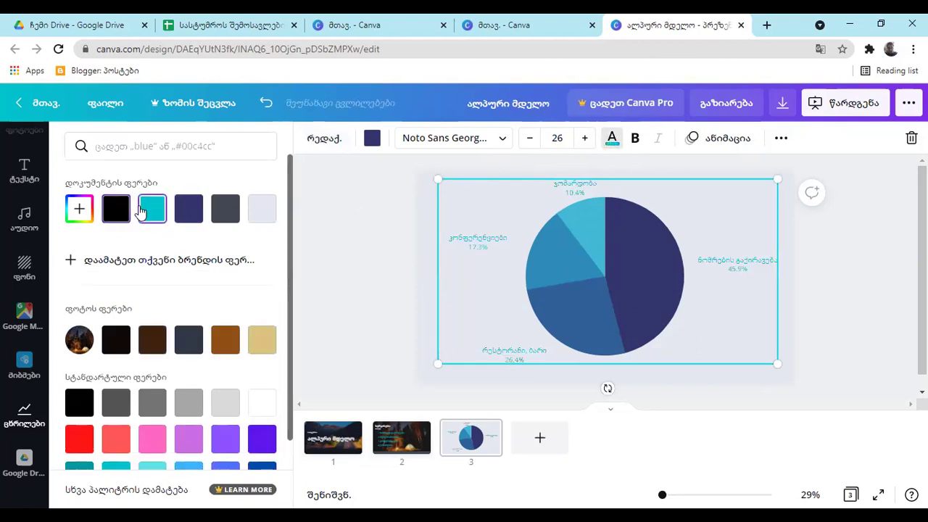
left_click(188, 209)
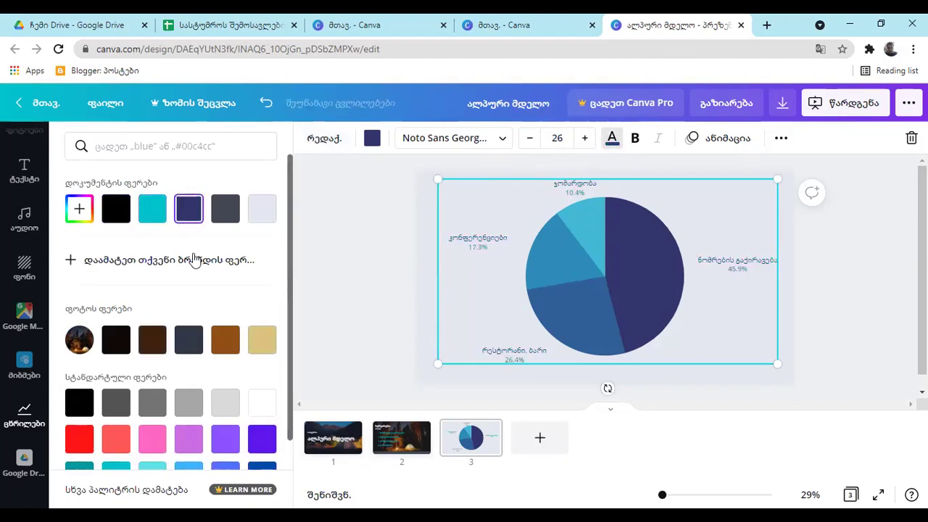
left_click(79, 438)
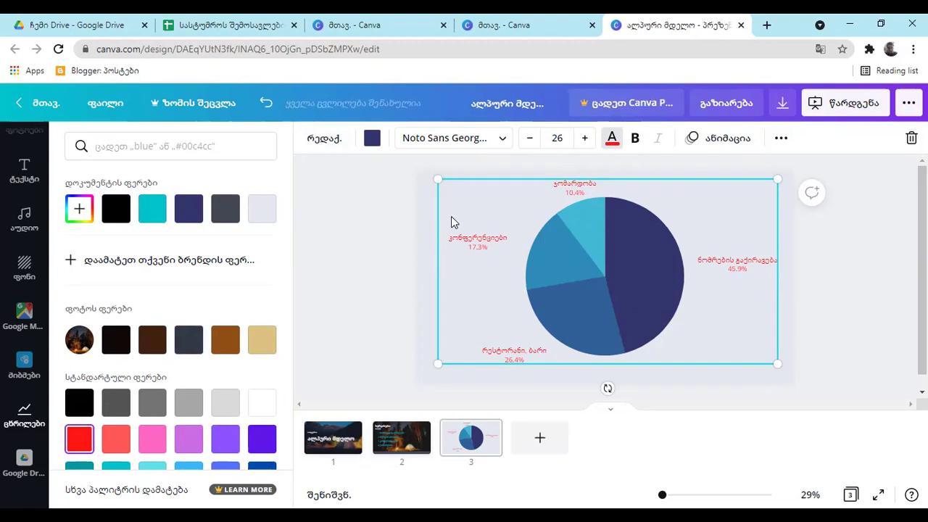
Recolour the pie chart's slices with the brown photo colour, after trying dark grey, red and slate
double_click(611, 268)
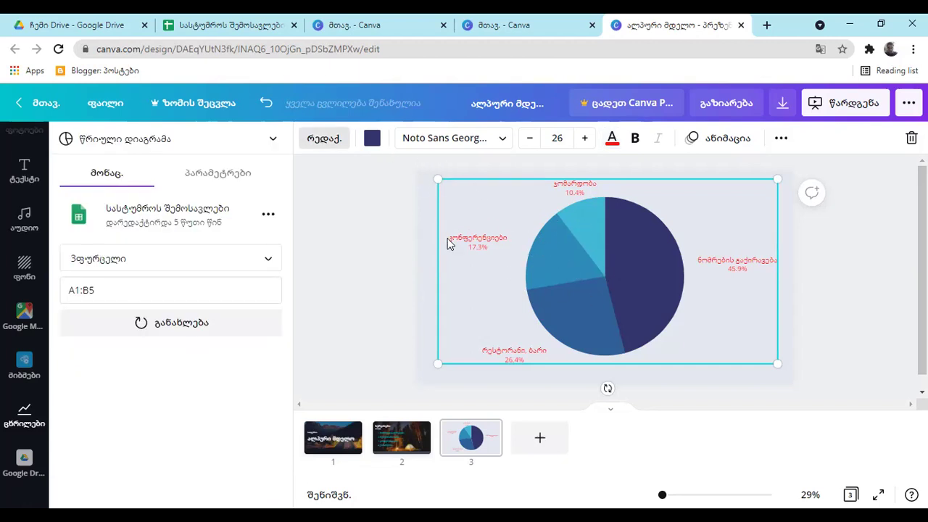
left_click(372, 139)
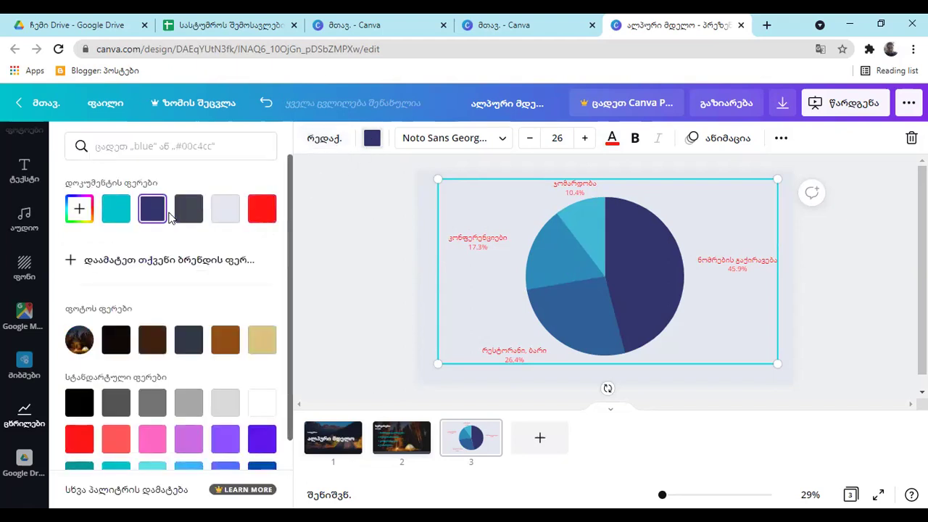
left_click(193, 216)
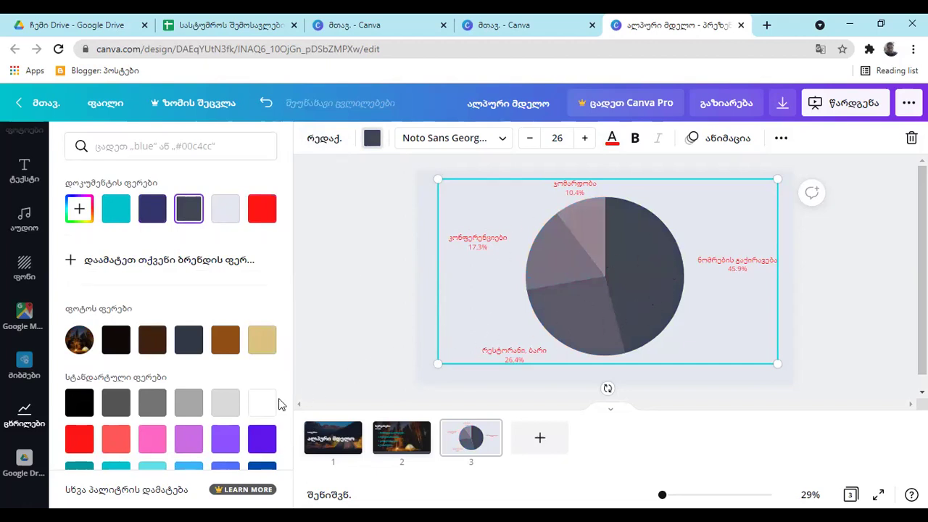
left_click(86, 439)
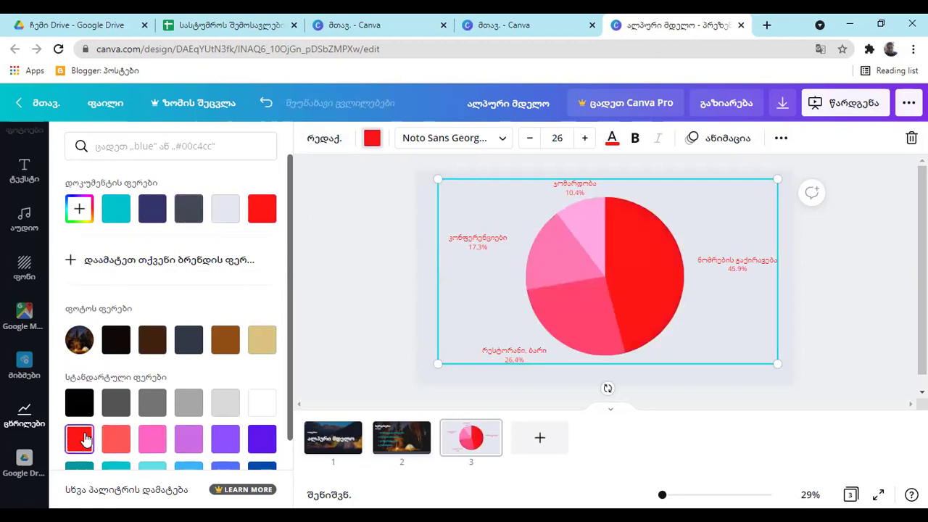
left_click(180, 346)
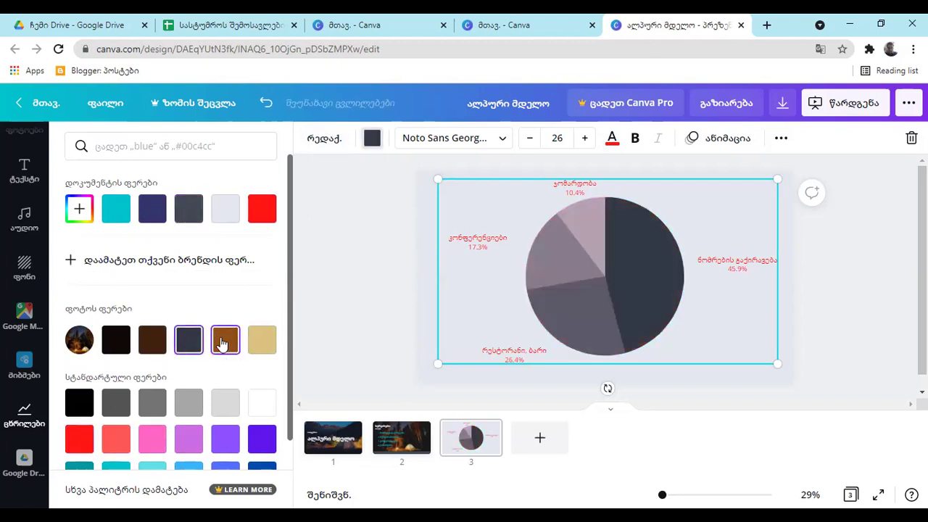
left_click(224, 339)
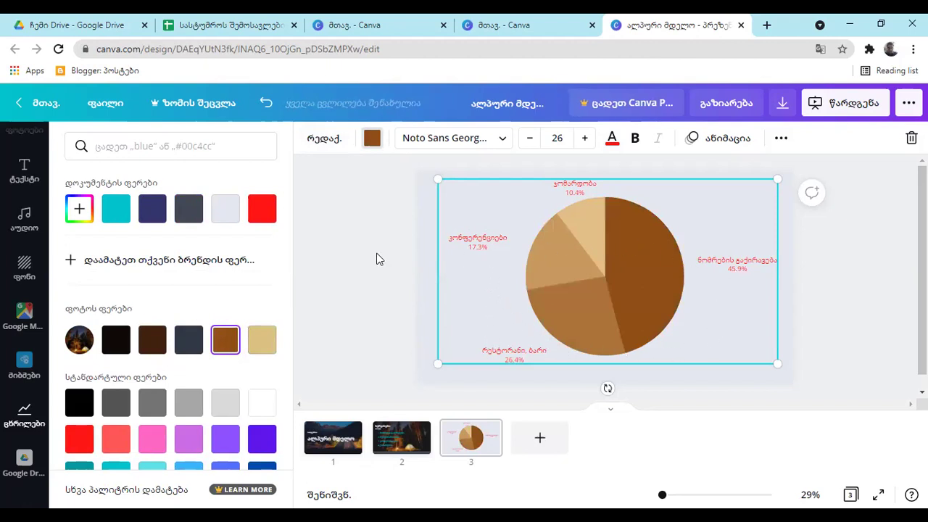
Apply the Fade animation to the pie chart, after trying the Tectonic and Tumble effects
left_click(717, 142)
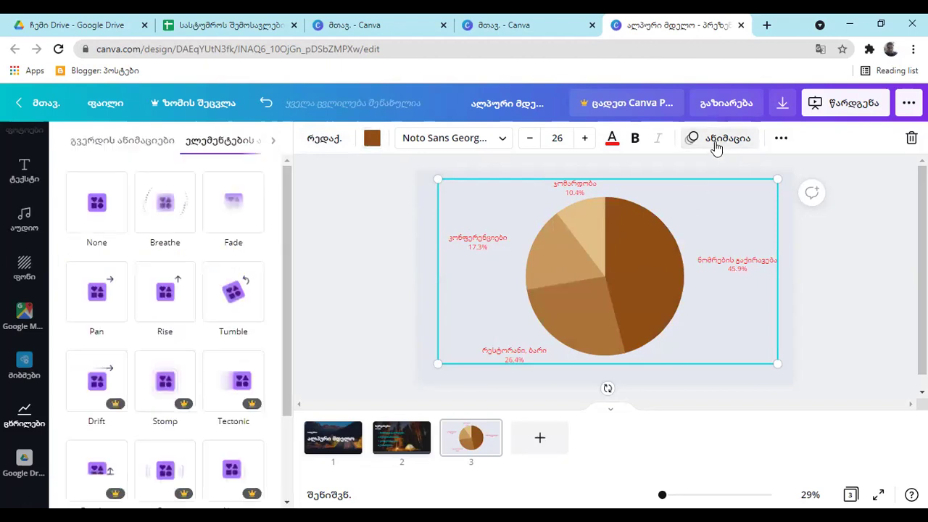
left_click(261, 376)
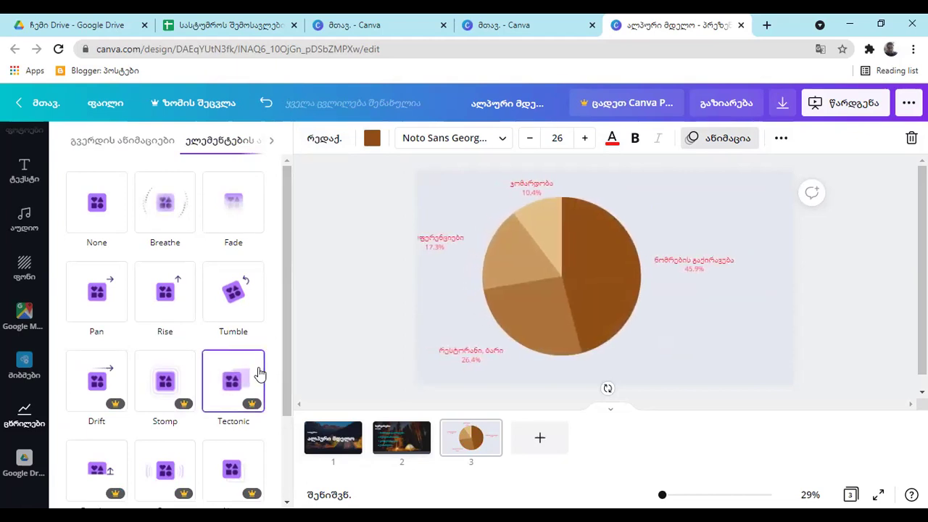
left_click(248, 332)
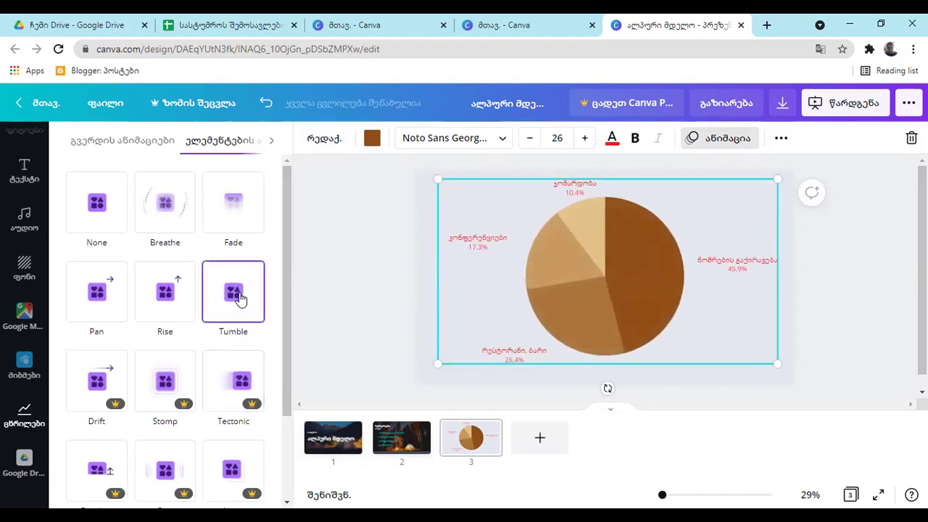
left_click(234, 215)
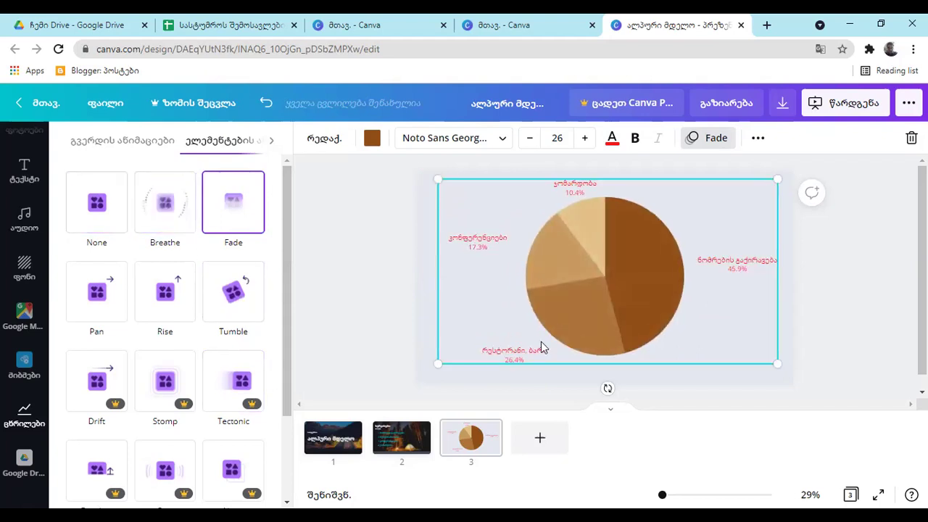
Unlink the pie chart from Google Sheets and select the room rental total in its data table
left_click(576, 323)
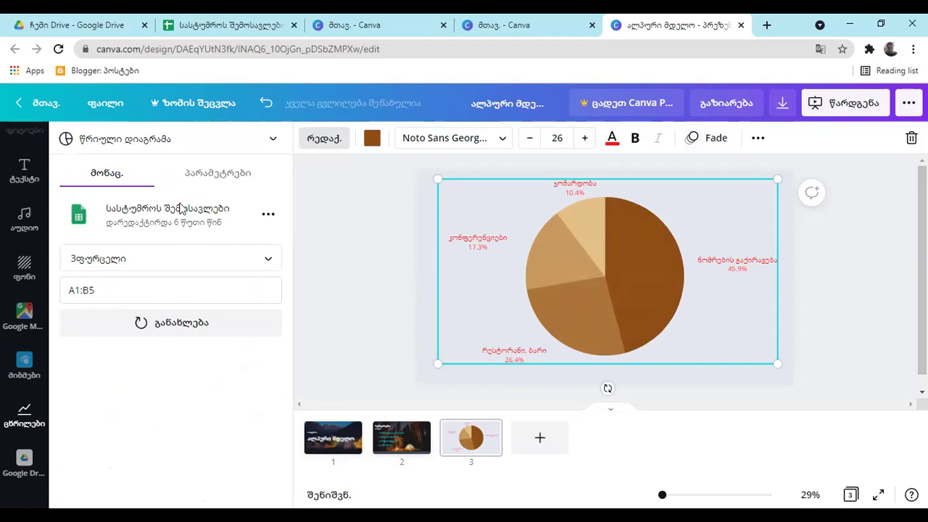
left_click(269, 217)
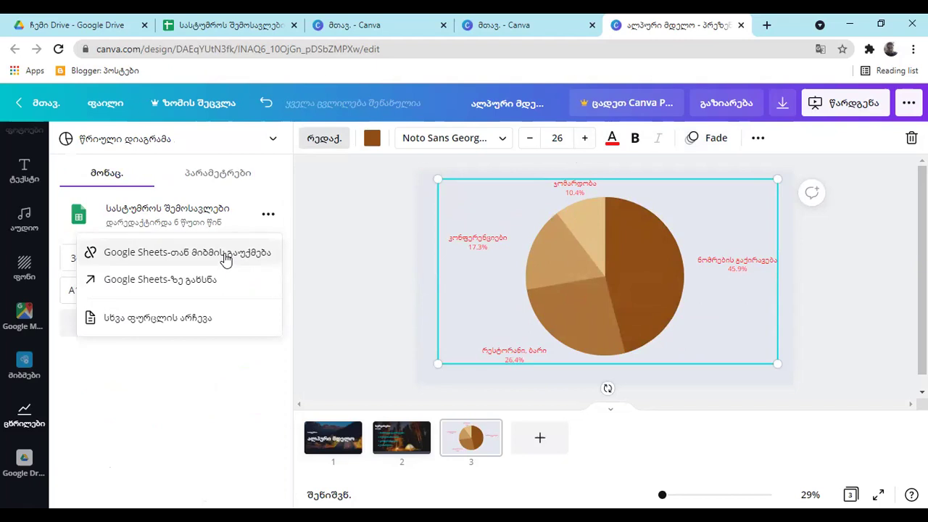
left_click(148, 254)
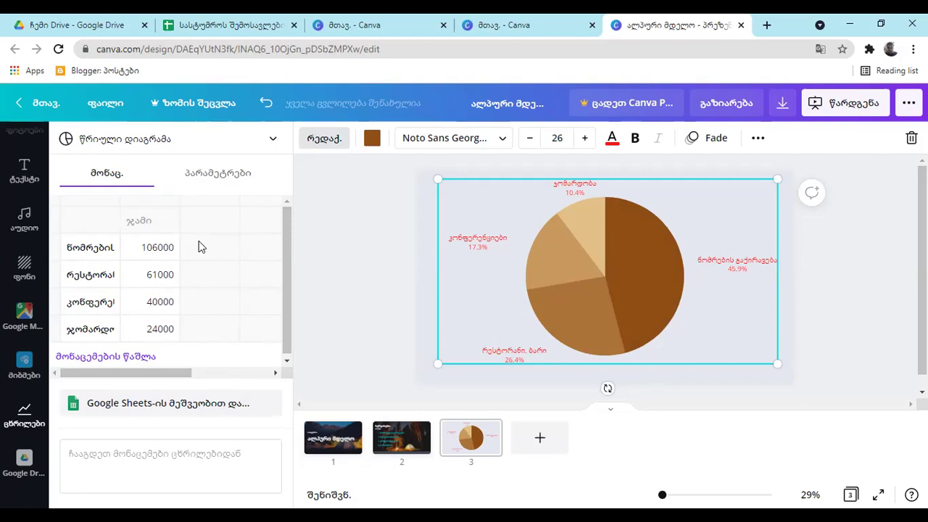
left_click(149, 258)
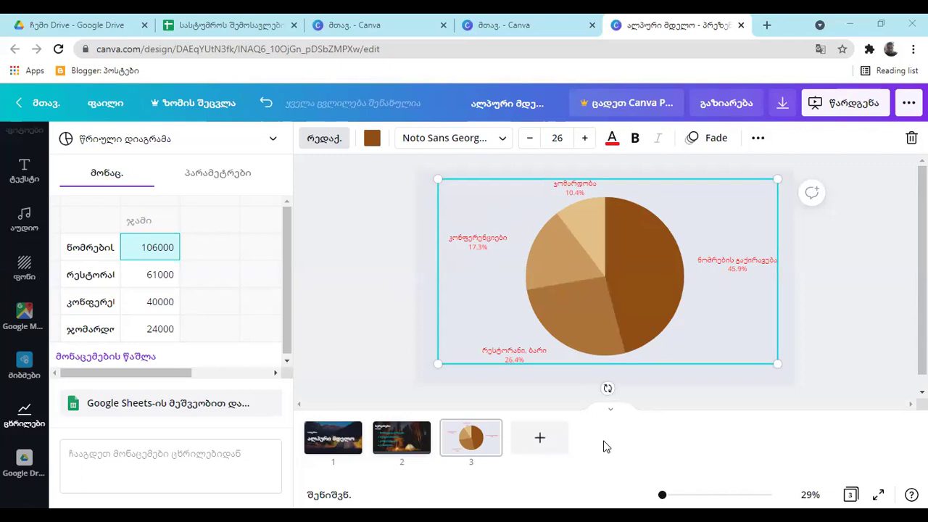
Add page 4, insert a grouped column chart, widen it on both sides and centre it on the page
left_click(542, 439)
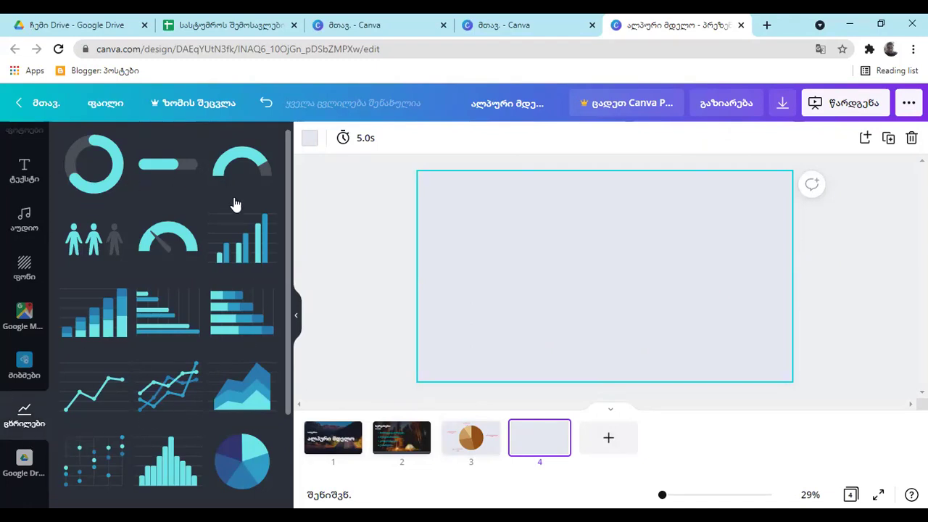
left_click(247, 248)
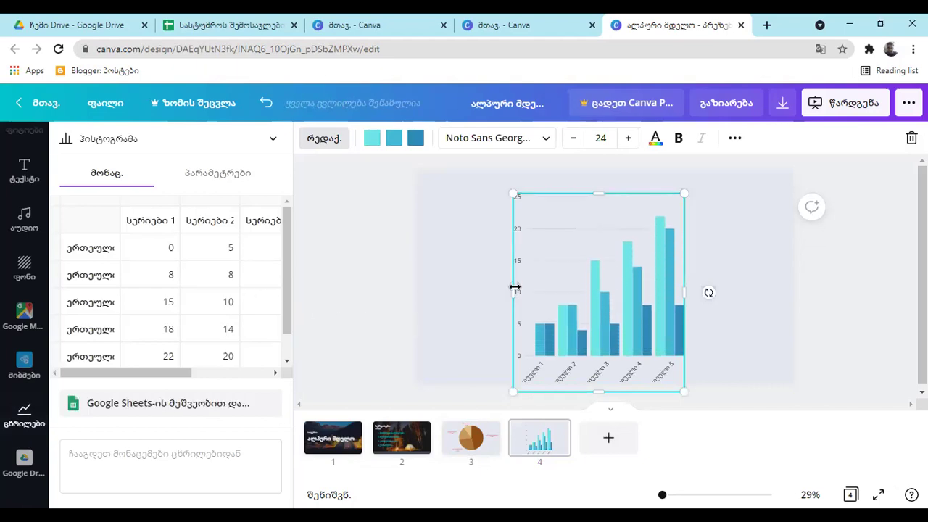
left_click_drag(579, 255, 595, 231)
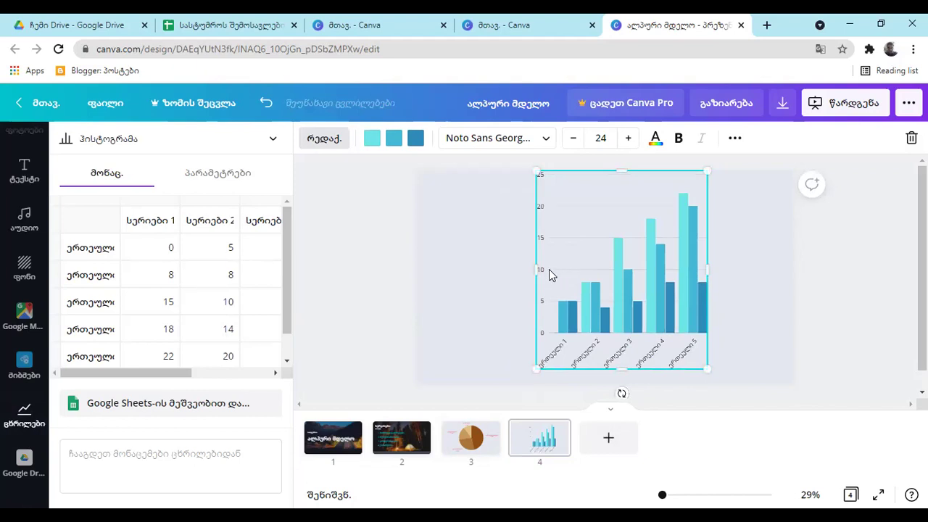
left_click_drag(536, 268, 458, 268)
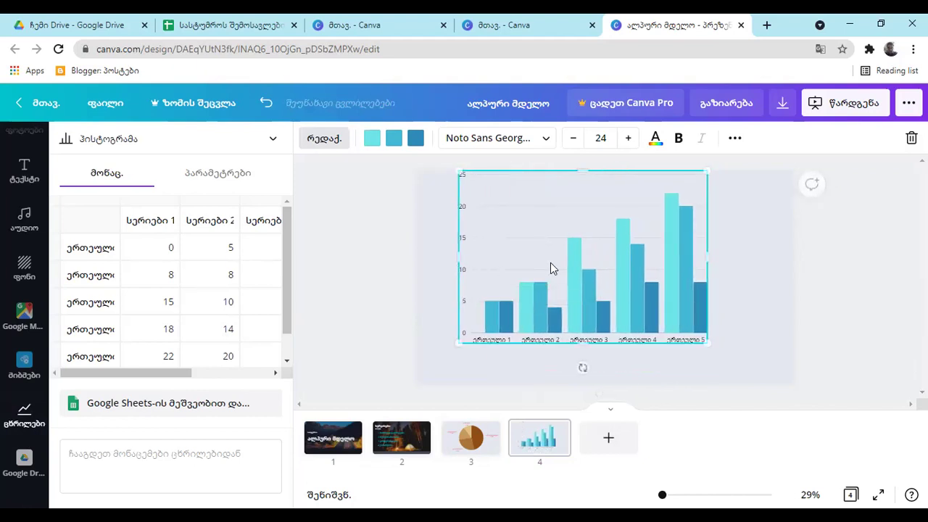
left_click_drag(703, 251, 746, 251)
left_click_drag(606, 210, 611, 226)
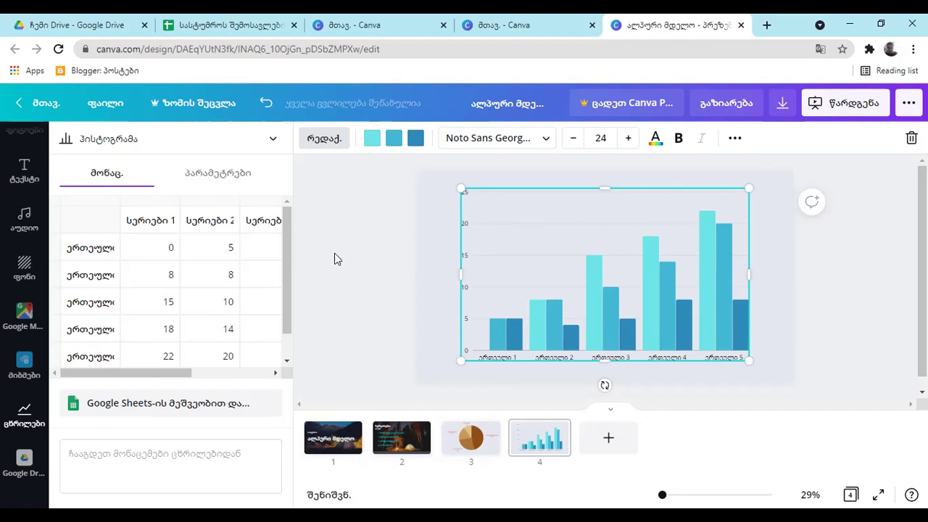
Link the column chart to the Google Sheets file სასტუმროს შემოსავლები and check the quarterly revenue table on its sheet 1ფურცელი
left_click(192, 407)
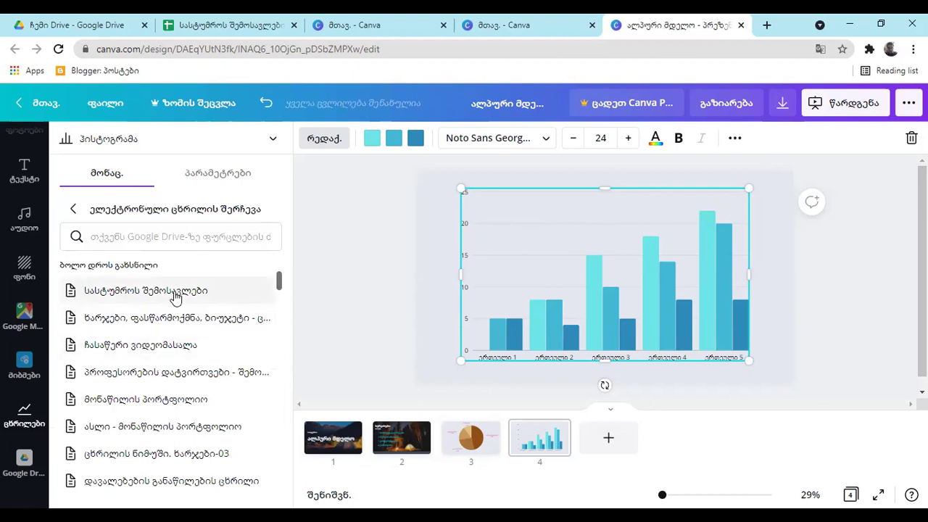
left_click(174, 290)
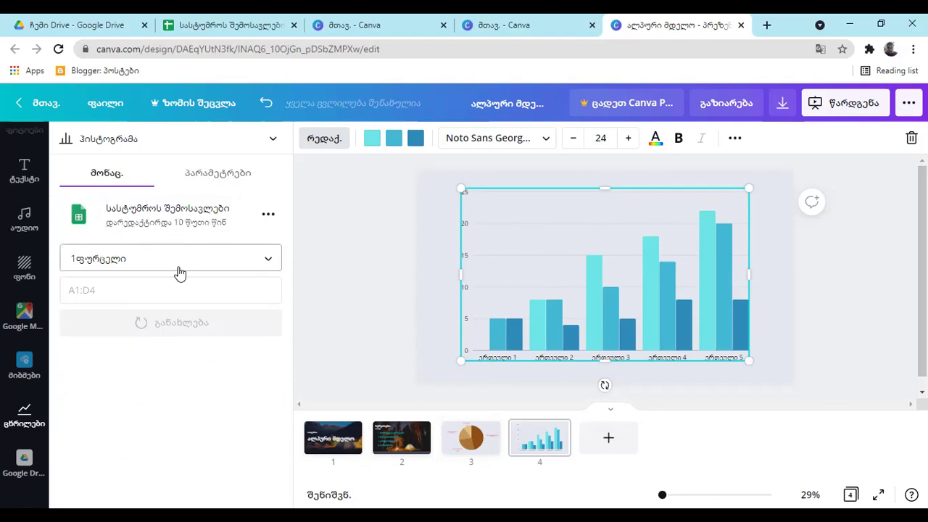
left_click(232, 25)
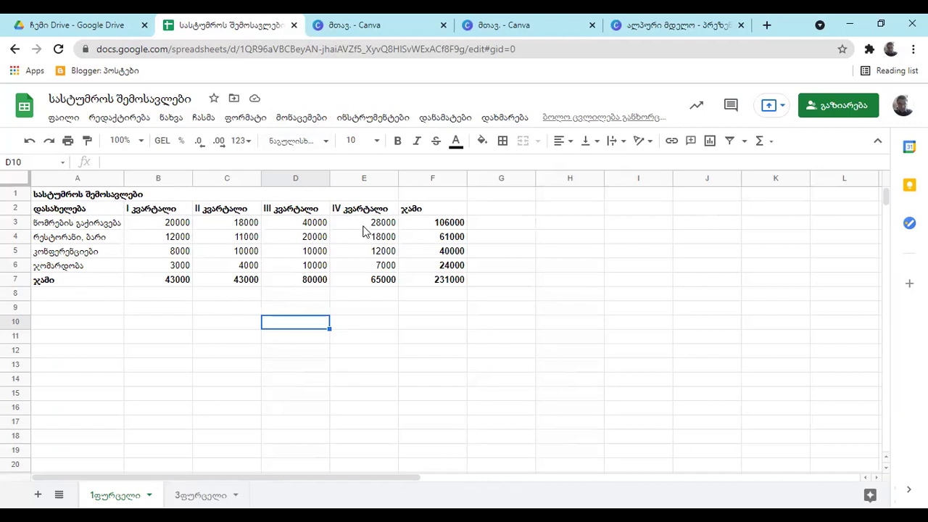
left_click(630, 33)
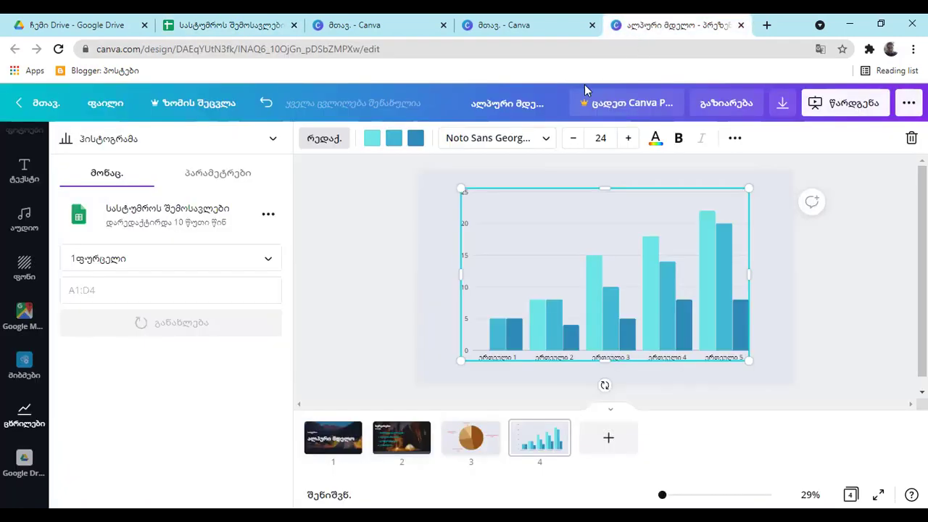
Copy the quarterly table's range reference A2:E6 from Google Sheets, enter it as the Canva column chart's data range and refresh the chart
left_click(193, 295)
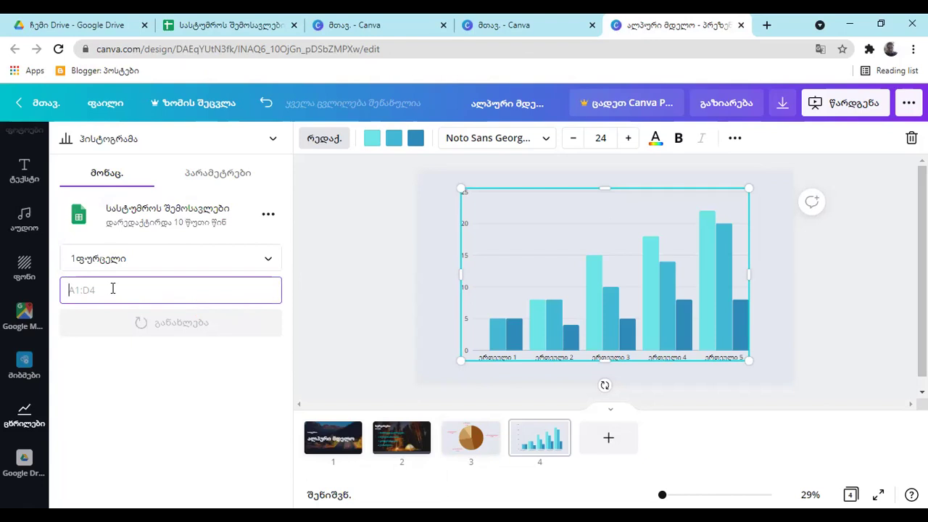
left_click(193, 26)
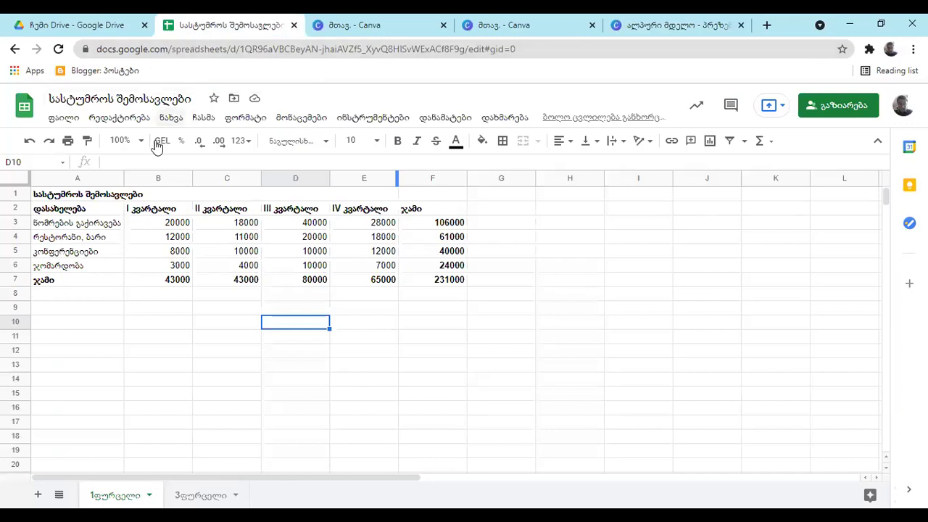
left_click_drag(93, 210, 351, 265)
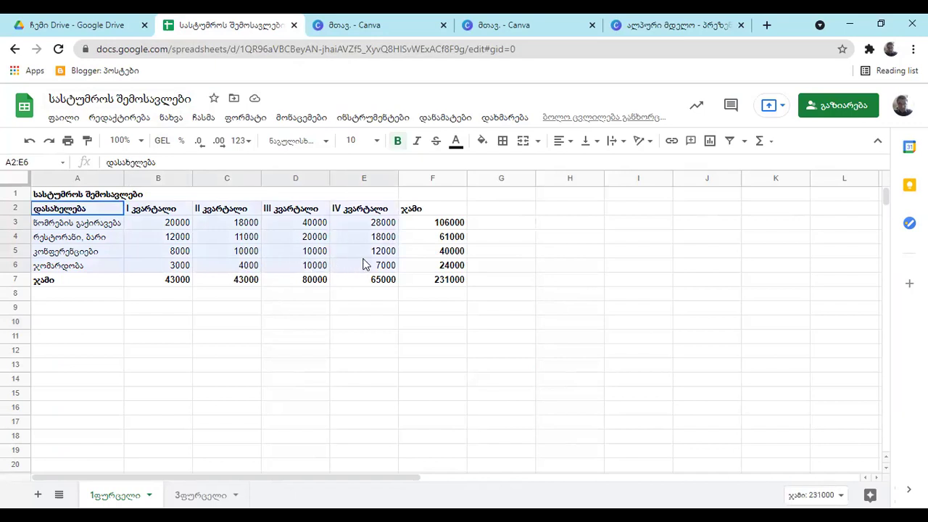
left_click_drag(365, 265, 364, 265)
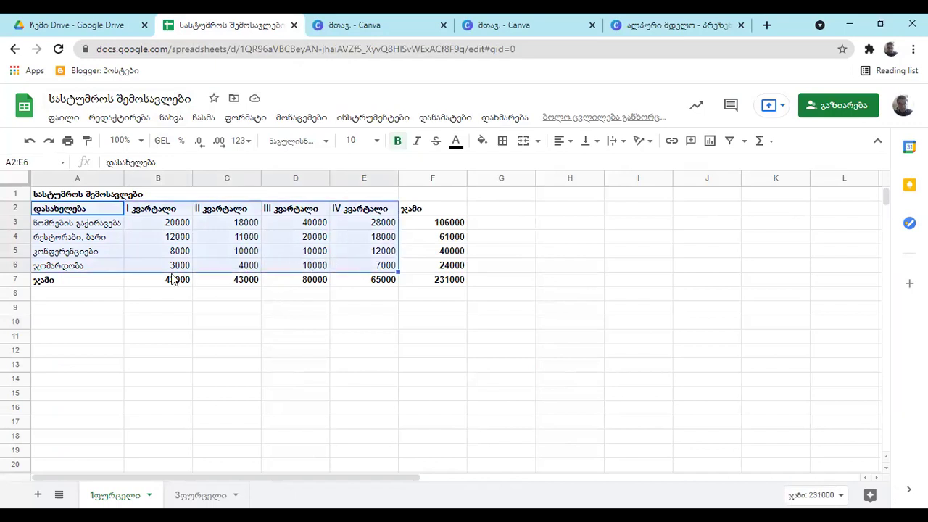
left_click_drag(39, 162, 6, 159)
key("ctrl+c")
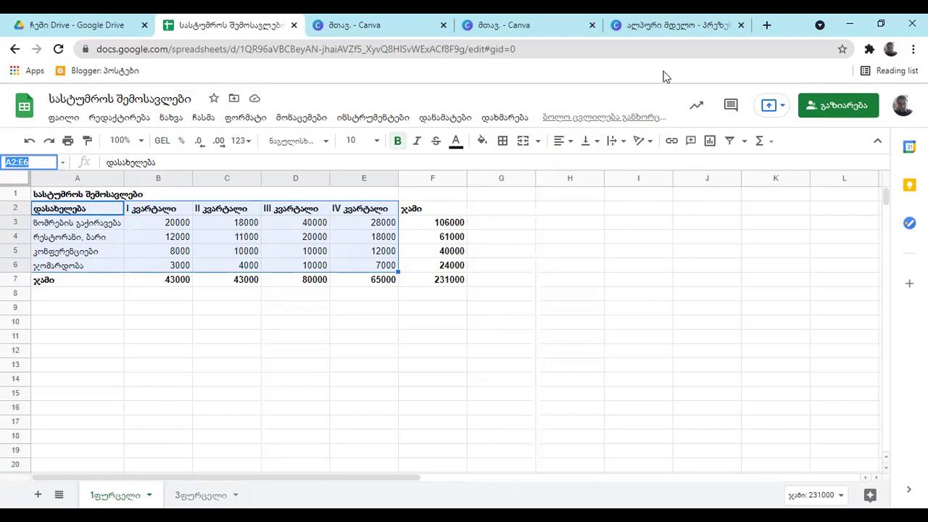
left_click(673, 37)
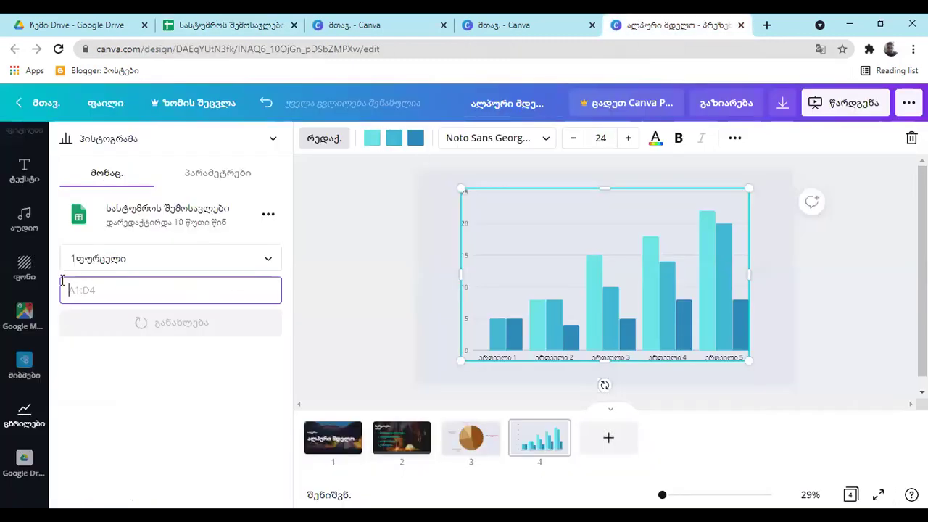
key("ctrl+v")
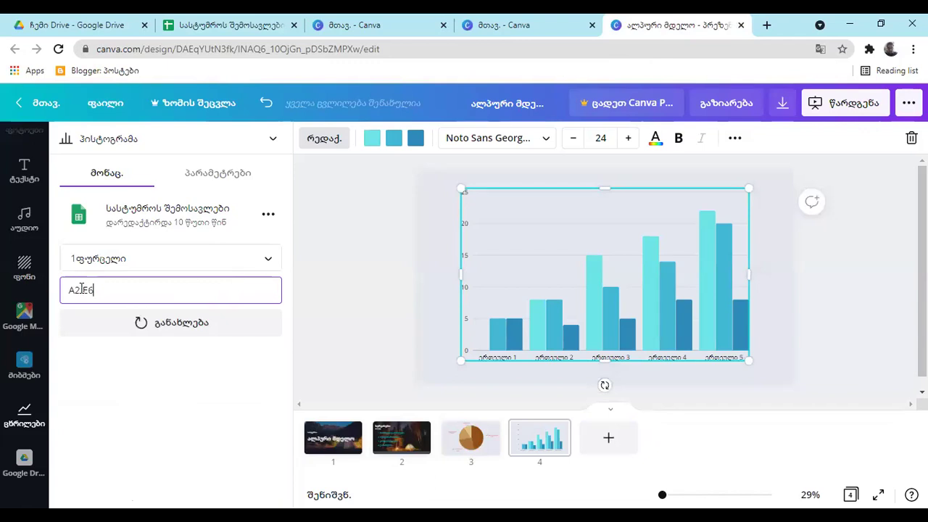
left_click(171, 331)
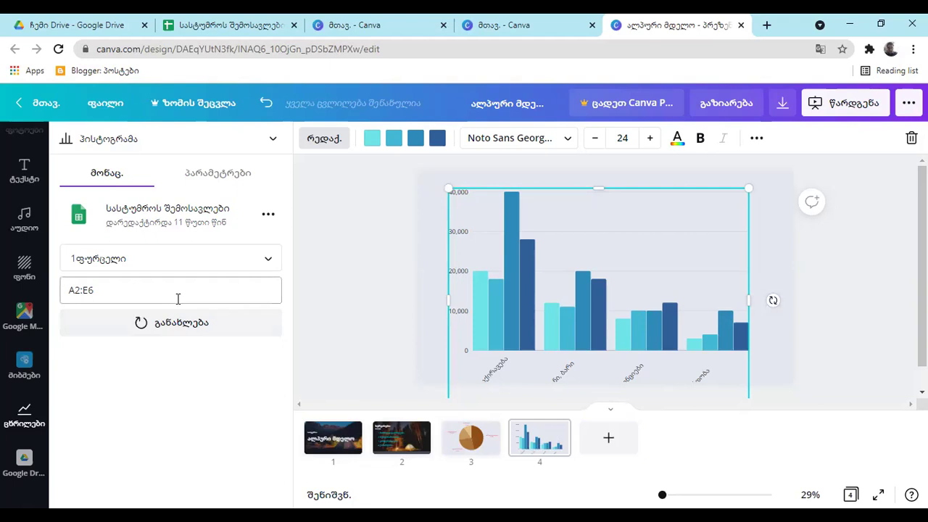
Plot the column chart's rows as series so the bars are grouped by quarter, and recentre the chart on the page
left_click(210, 172)
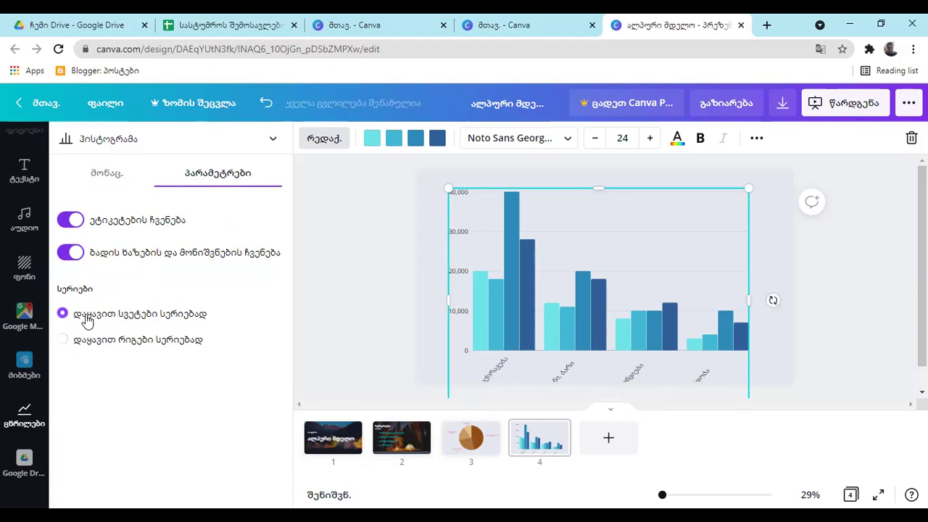
left_click(76, 346)
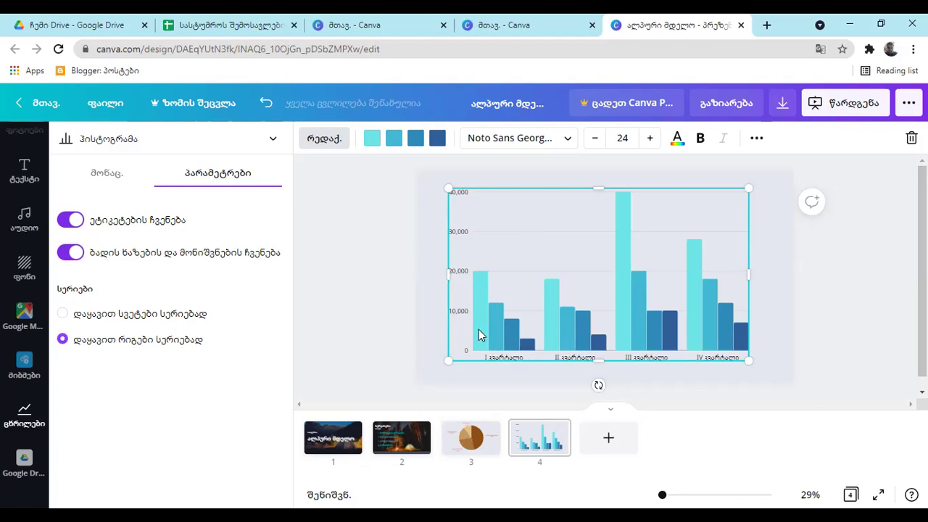
left_click_drag(552, 219, 556, 216)
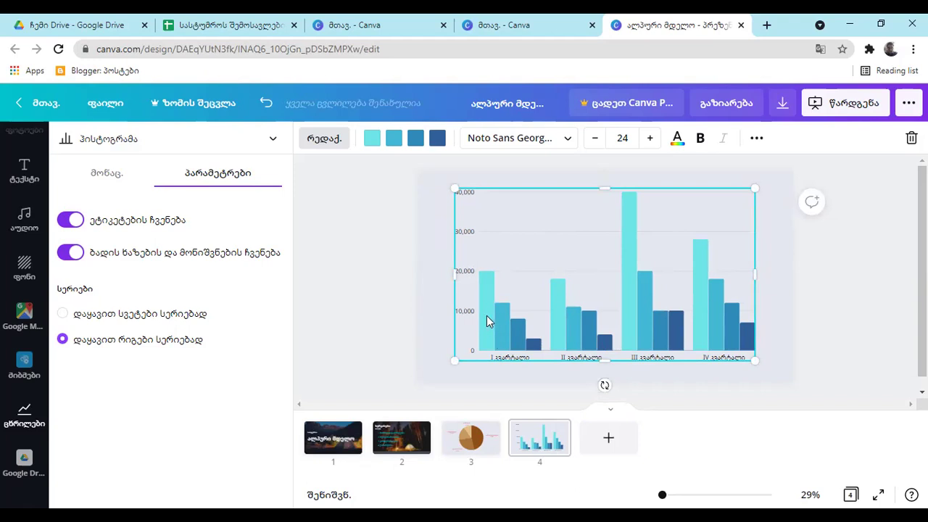
Recolour the column chart's first series with the standard coral red
left_click(372, 139)
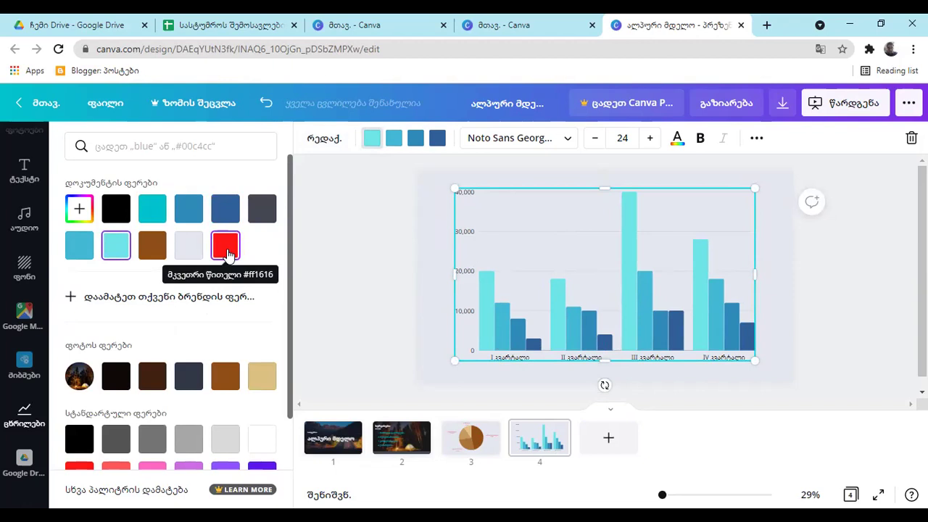
left_click_drag(289, 292, 306, 372)
left_click(117, 372)
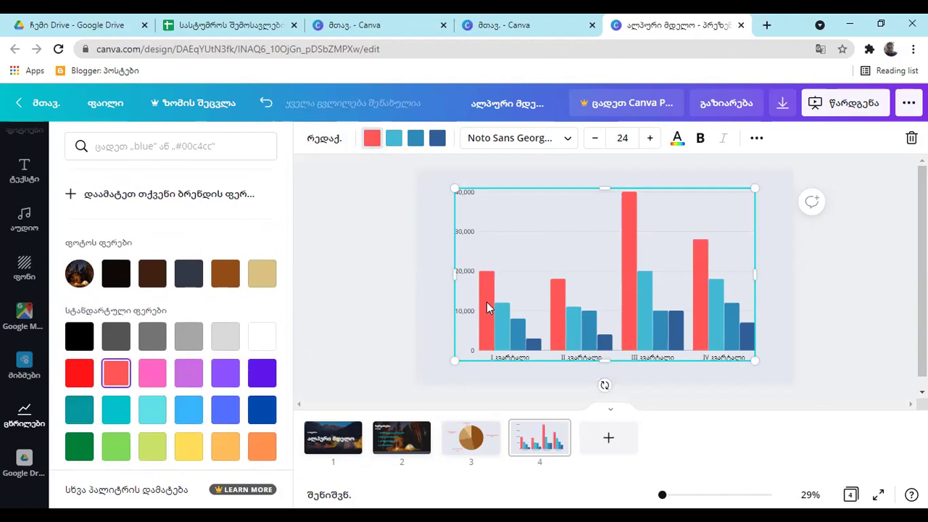
left_click(393, 139)
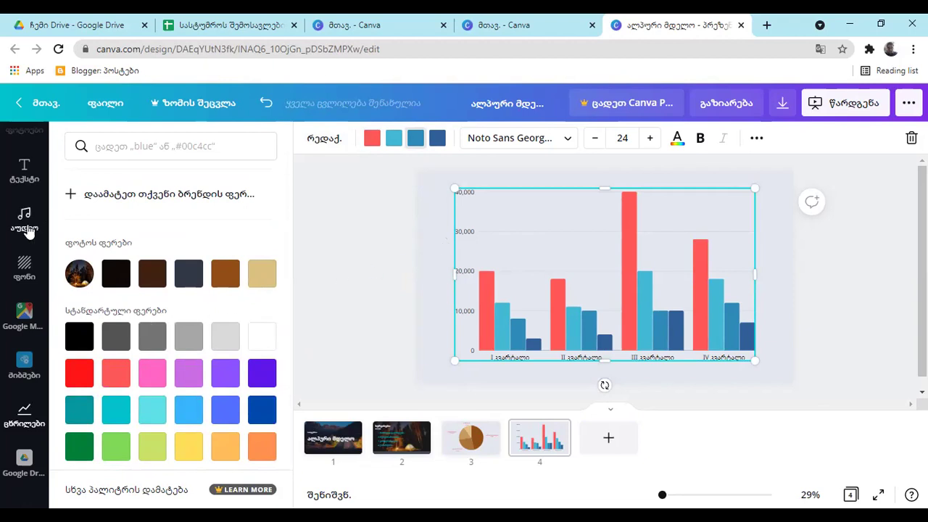
Add a subheading text box, place it over the upper part of the column chart and select its placeholder text
left_click(25, 171)
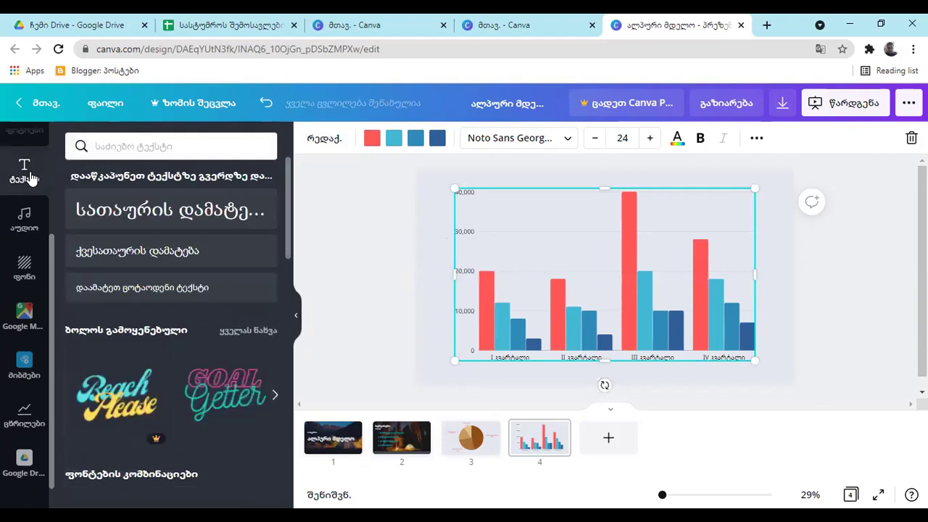
left_click(137, 259)
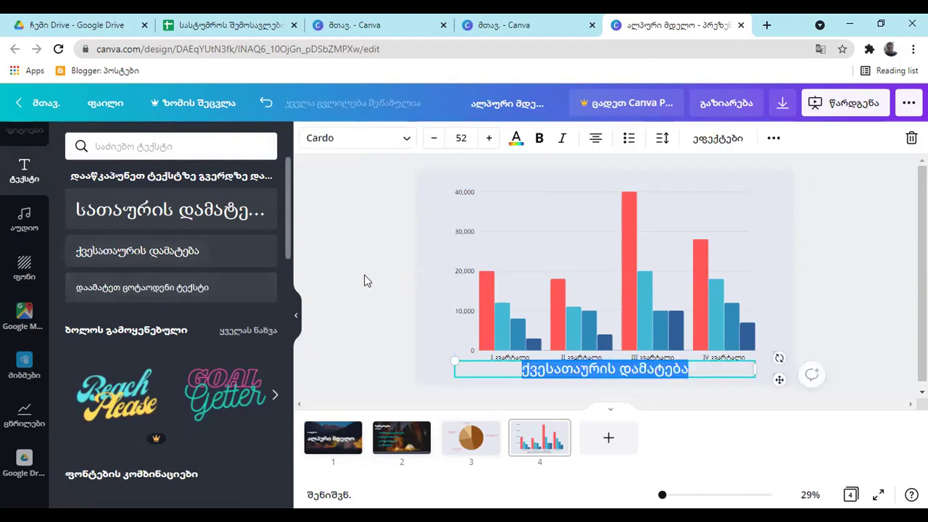
left_click(429, 220)
left_click(532, 366)
left_click_drag(533, 363, 493, 237)
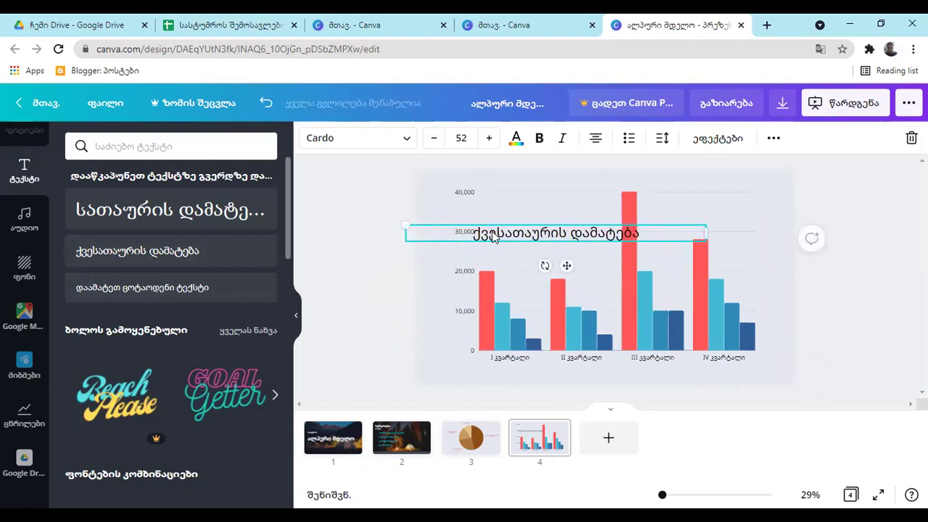
double_click(492, 238)
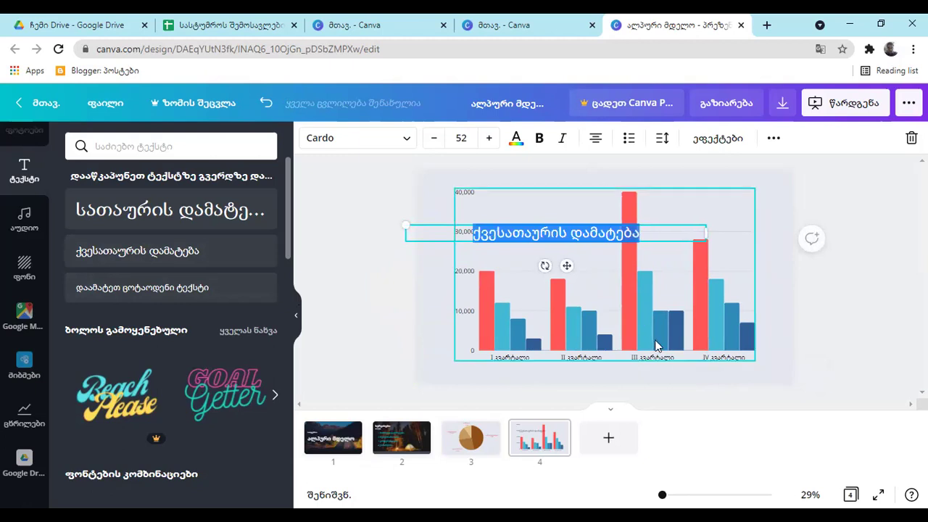
type("nom")
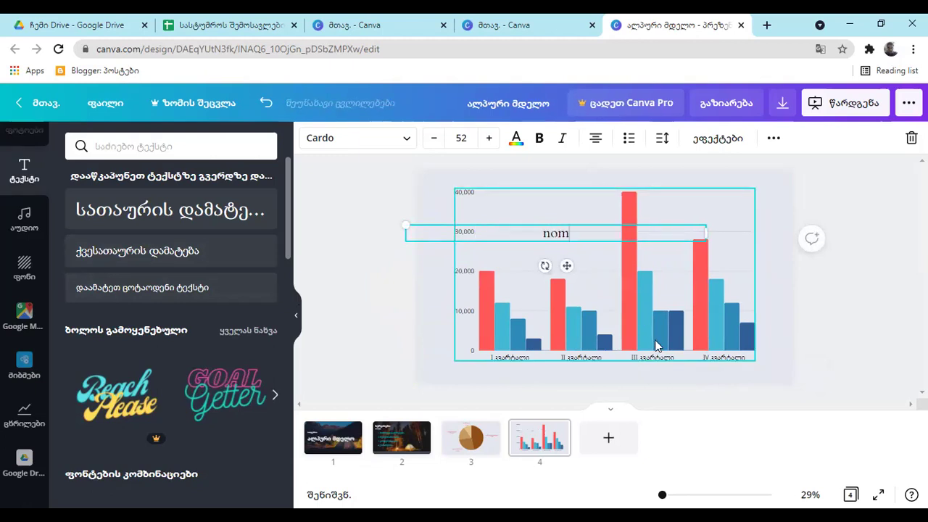
type("reb")
key("BackSpace")
key("BackSpace")
key("BackSpace")
key("BackSpace")
key("BackSpace")
key("BackSpace")
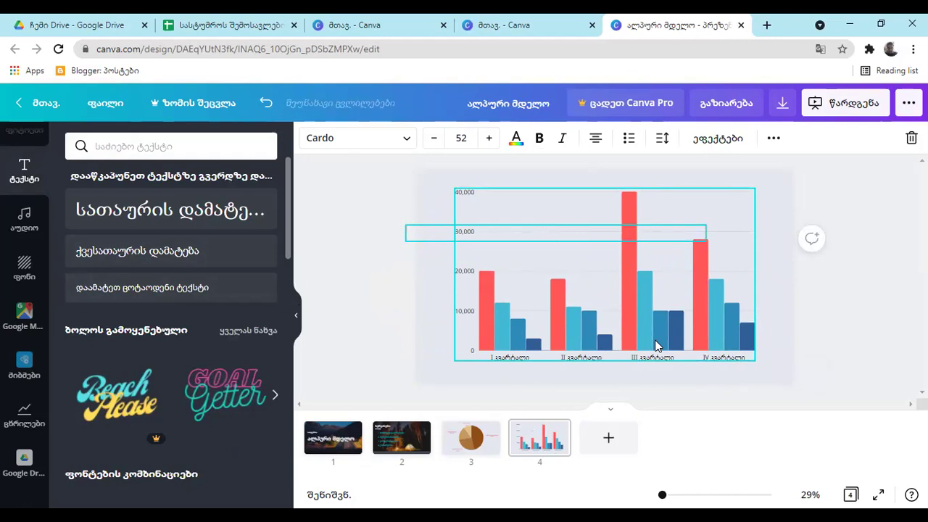
Enter ნომრების გაქირავება as the text of the new subheading
type("ნომრ")
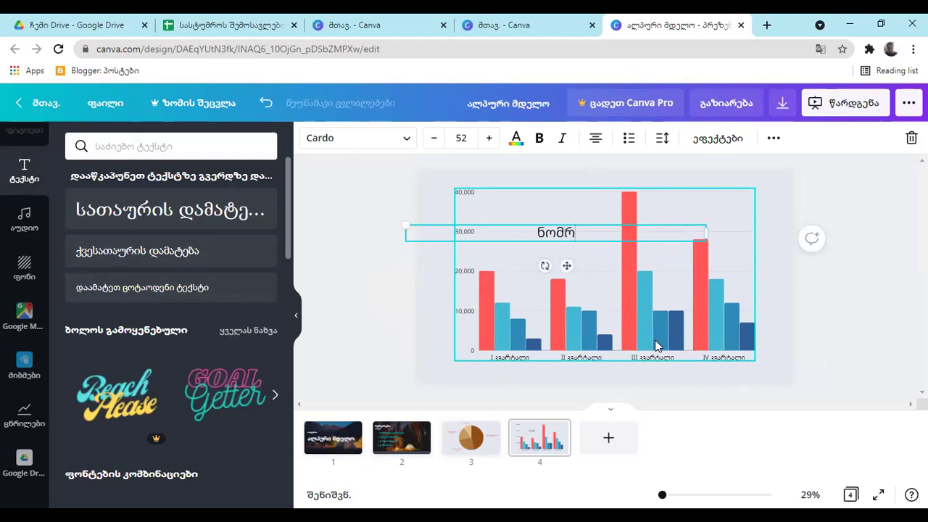
type("ების ")
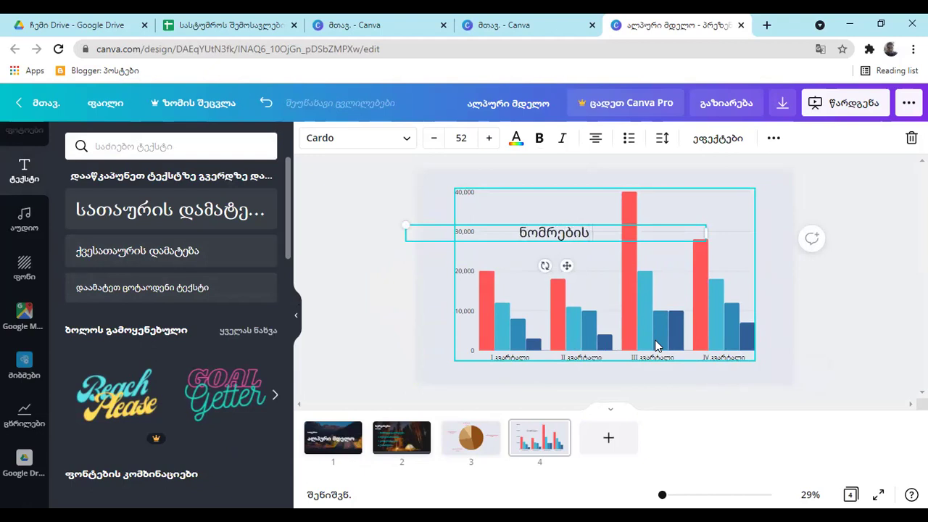
type("გაქირავება")
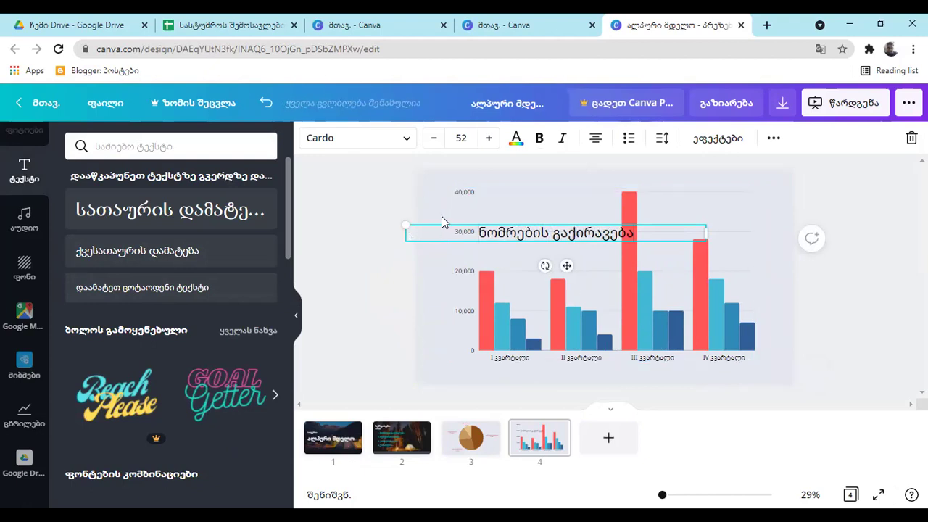
left_click(444, 221)
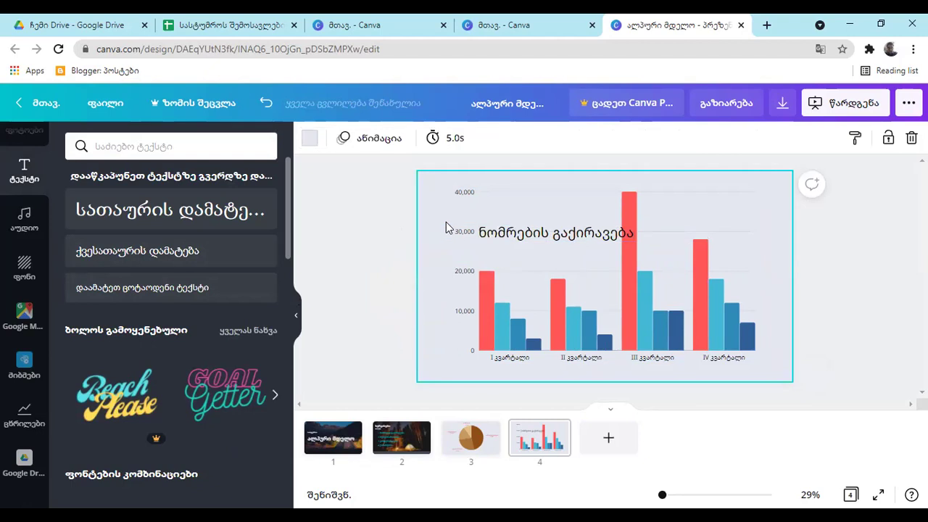
Narrow the column chart from its left edge to free space for labels on that side of the page
left_click(484, 242)
left_click(486, 260)
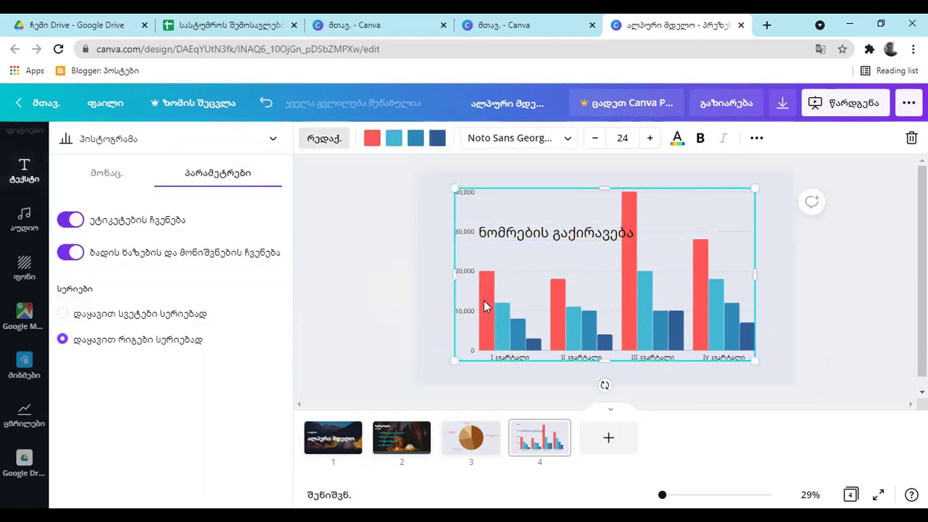
left_click_drag(459, 277, 532, 307)
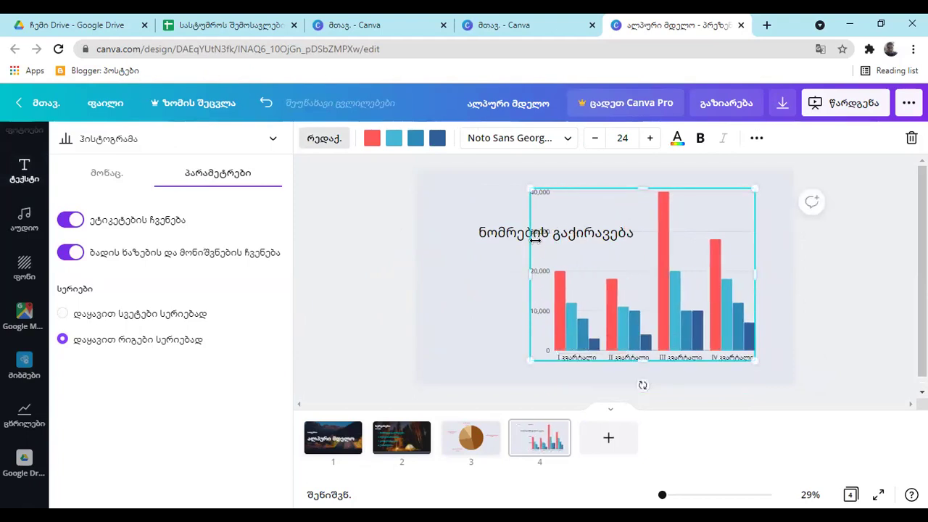
Narrow the ნომრების გაქირავება text box to about 969 wide and set its font size to 30
left_click(500, 236)
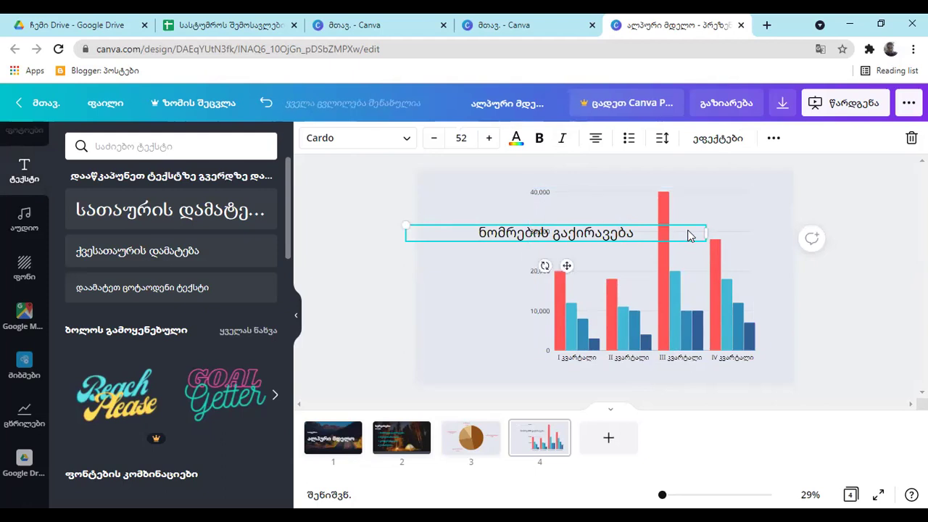
left_click_drag(705, 232, 596, 235)
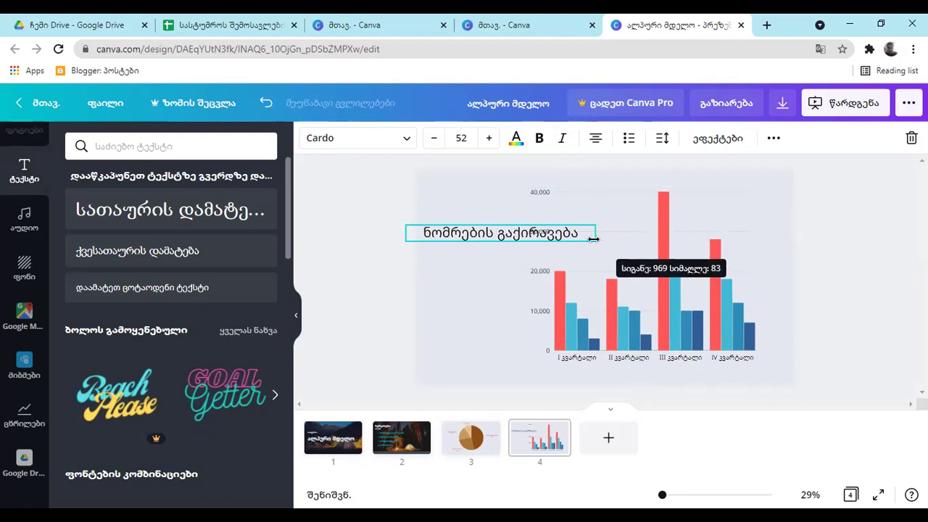
left_click(435, 140)
left_click(435, 140)
left_click(435, 140)
left_click(435, 140)
left_click(435, 140)
left_click(458, 141)
type("46")
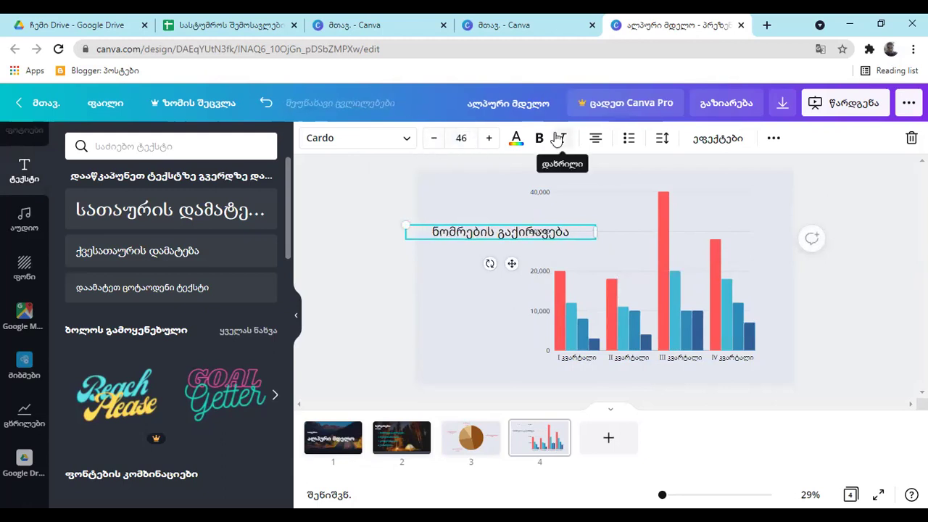
type("3")
key("BackSpace")
key("BackSpace")
type("30")
key("Return")
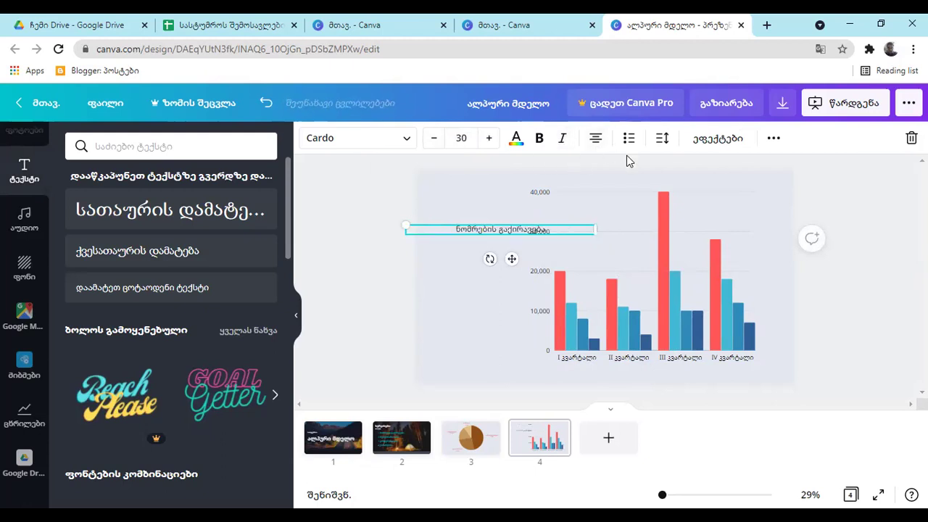
Move the ნომრების გაქირავება label to the left of the chart and colour its text red from the document colours
left_click_drag(475, 230, 443, 233)
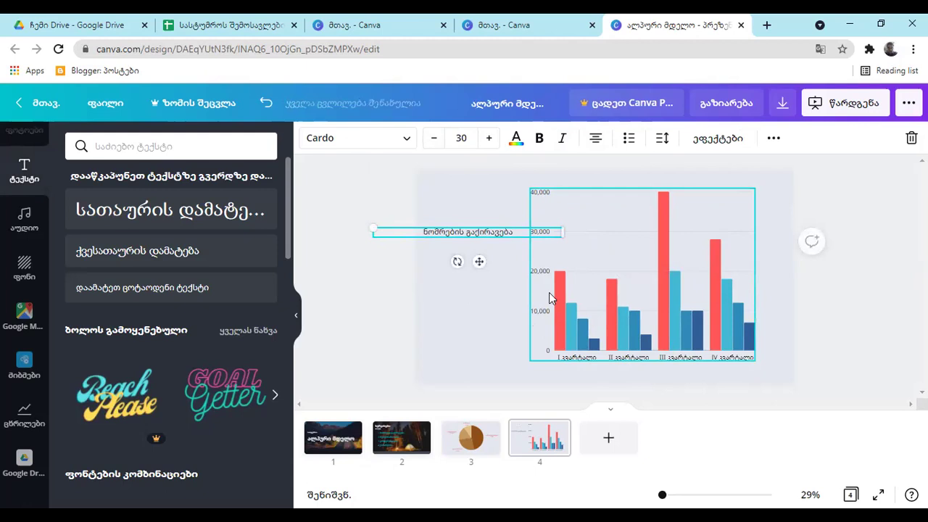
left_click(516, 138)
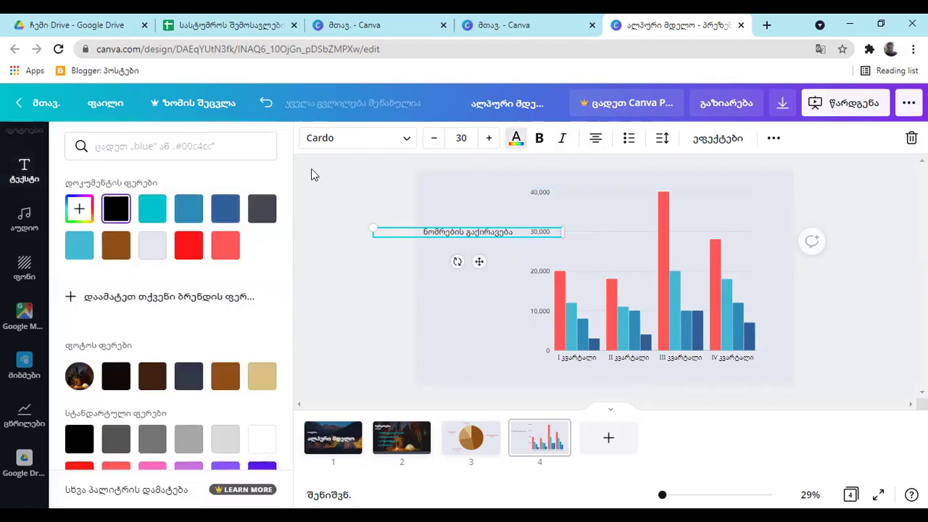
left_click(187, 250)
key("Escape")
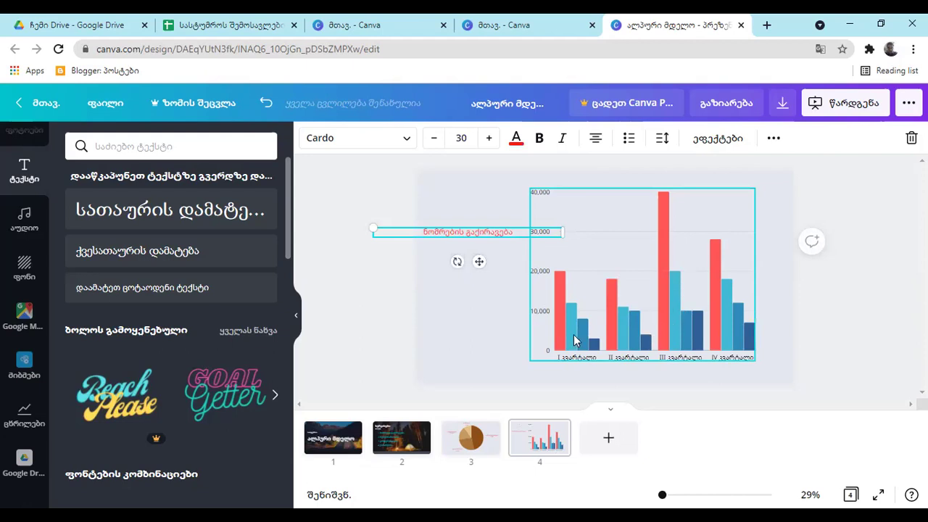
left_click(491, 327)
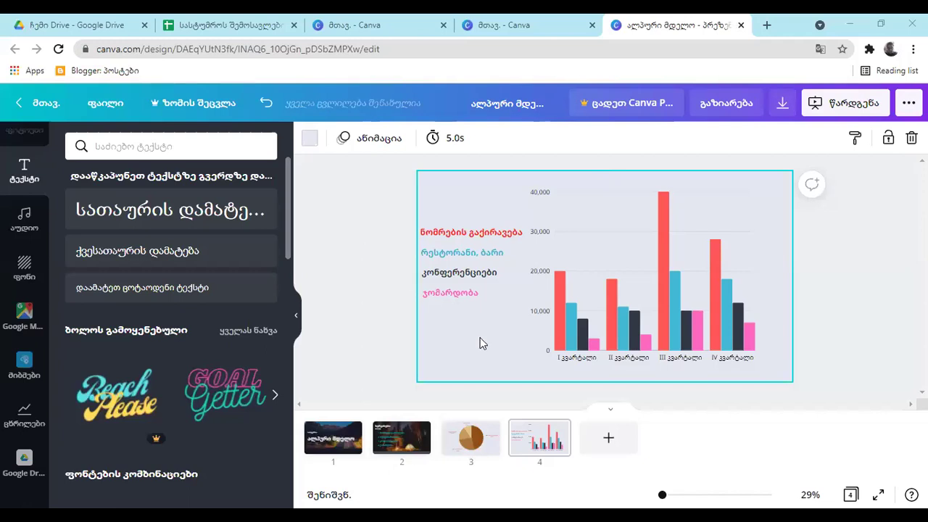
left_click(551, 345)
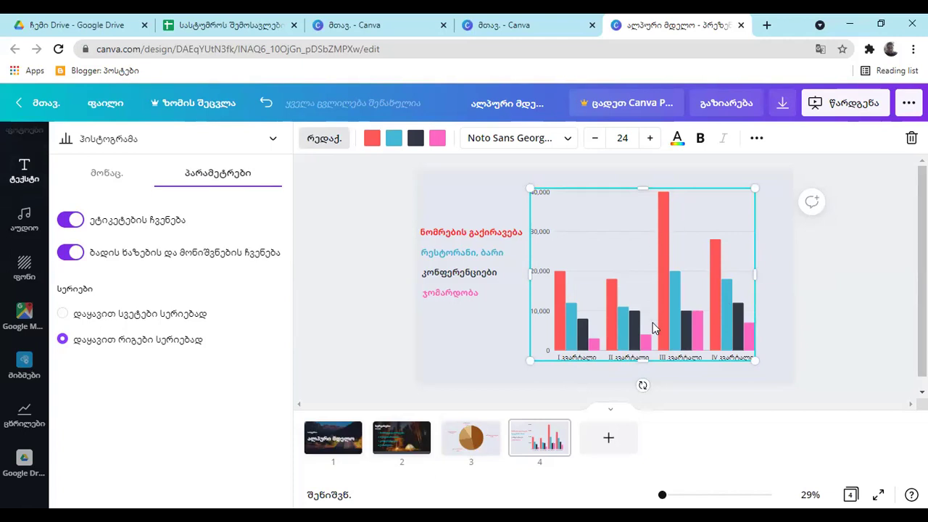
left_click(463, 294)
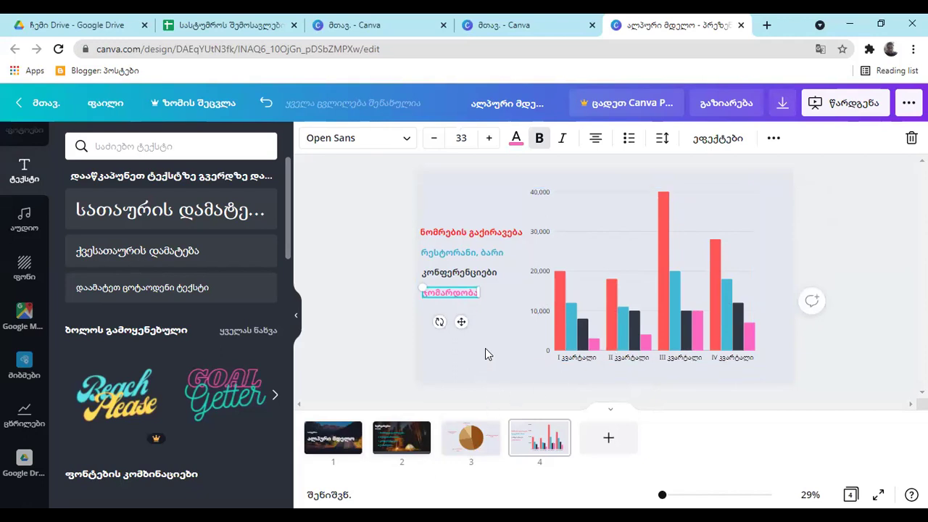
Present the slides in full screen with the standard type (სტანდარტული)
left_click(823, 105)
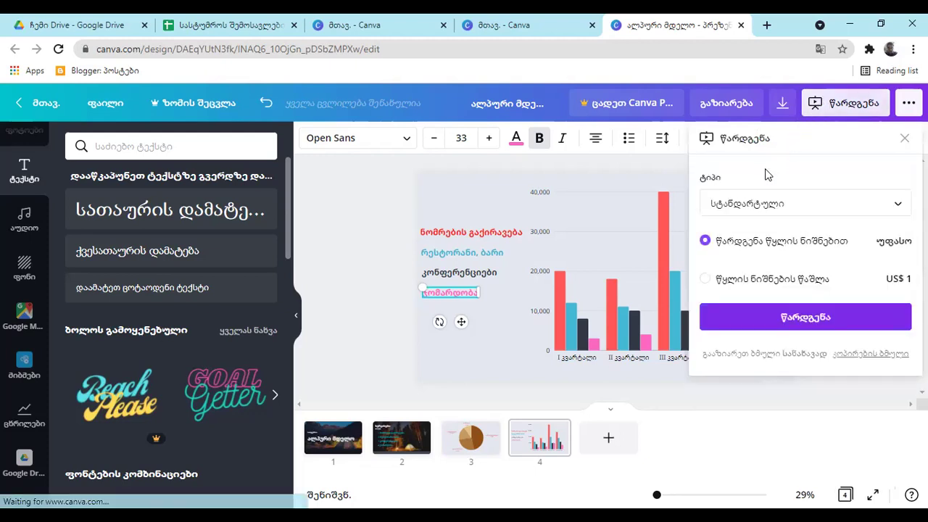
left_click(752, 207)
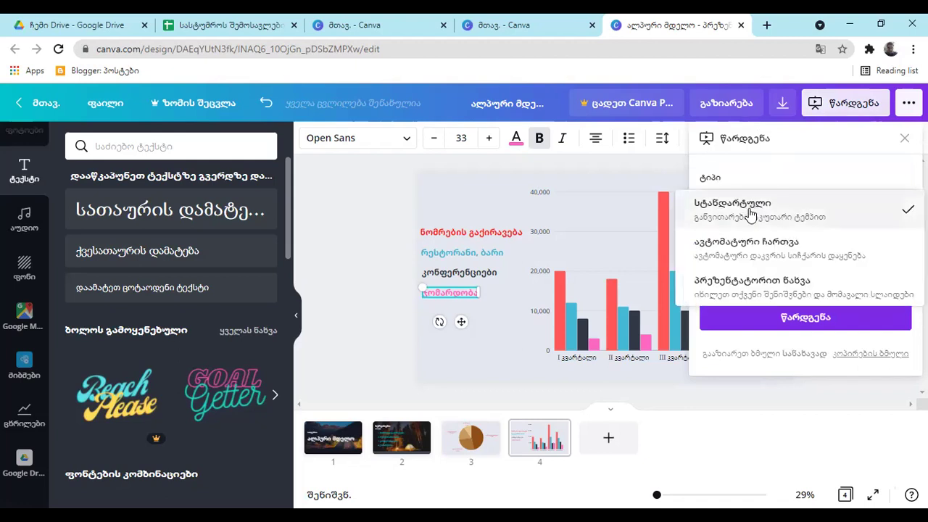
left_click(751, 212)
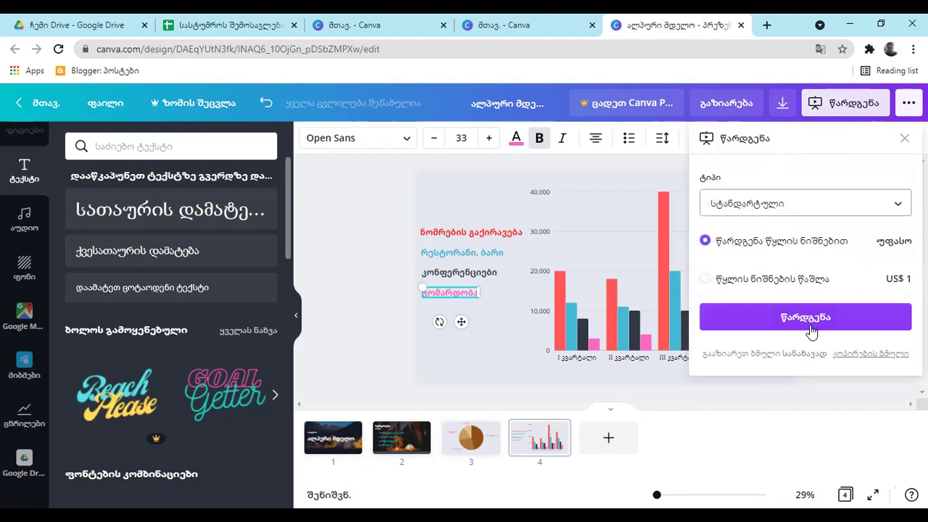
left_click(779, 321)
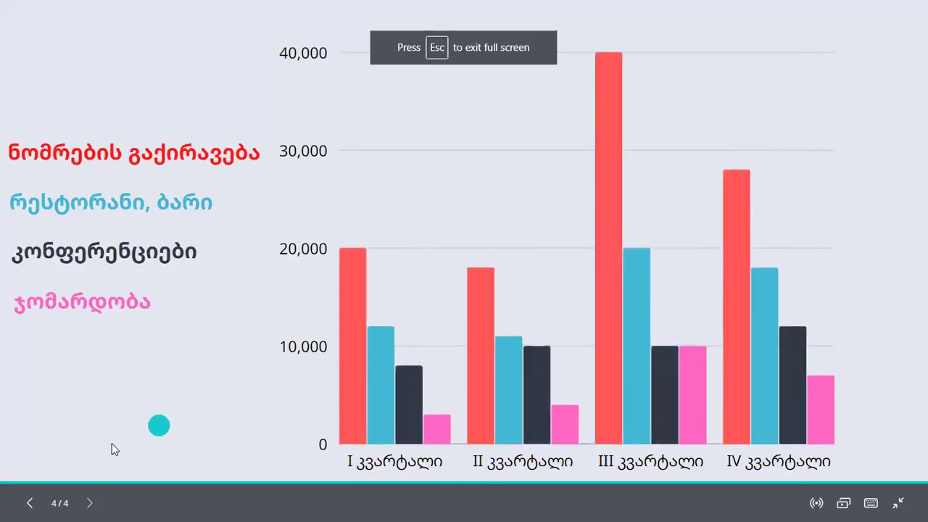
Go back through the presented slides from the column chart to the title slide
left_click(31, 503)
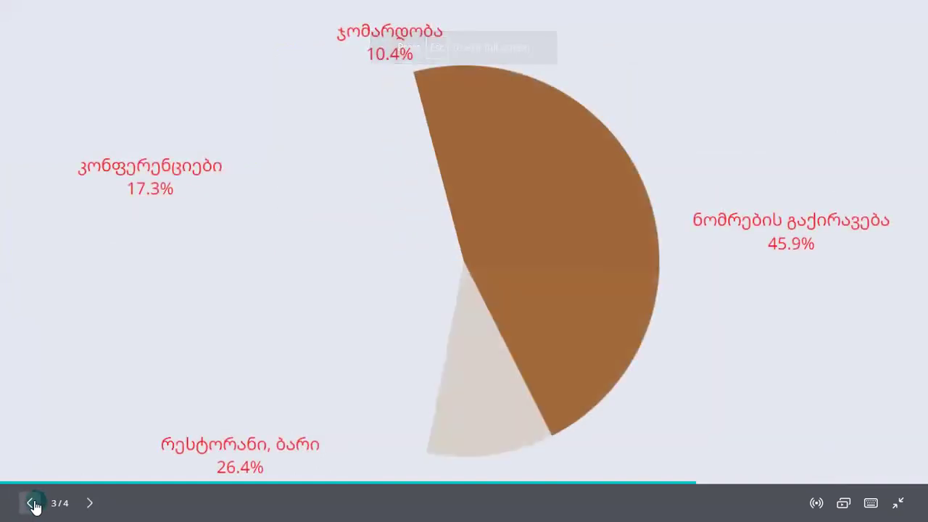
left_click(32, 503)
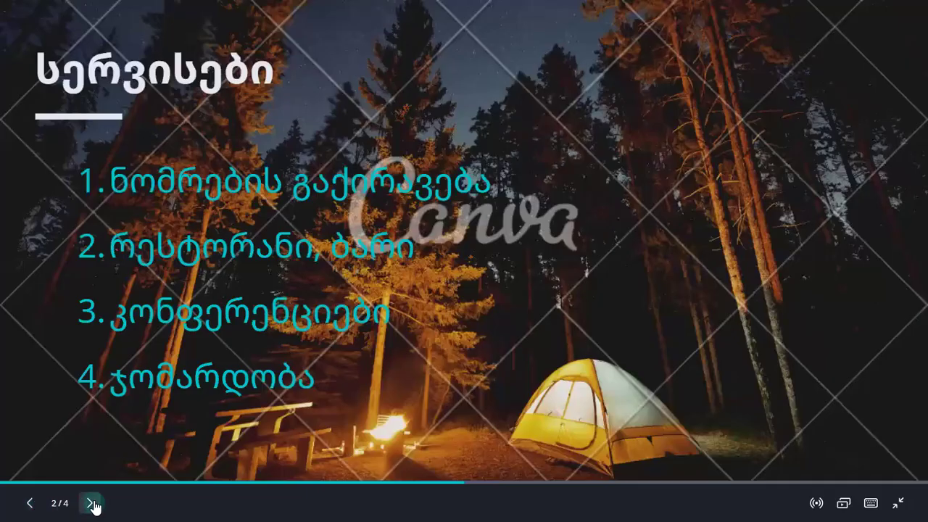
left_click(33, 503)
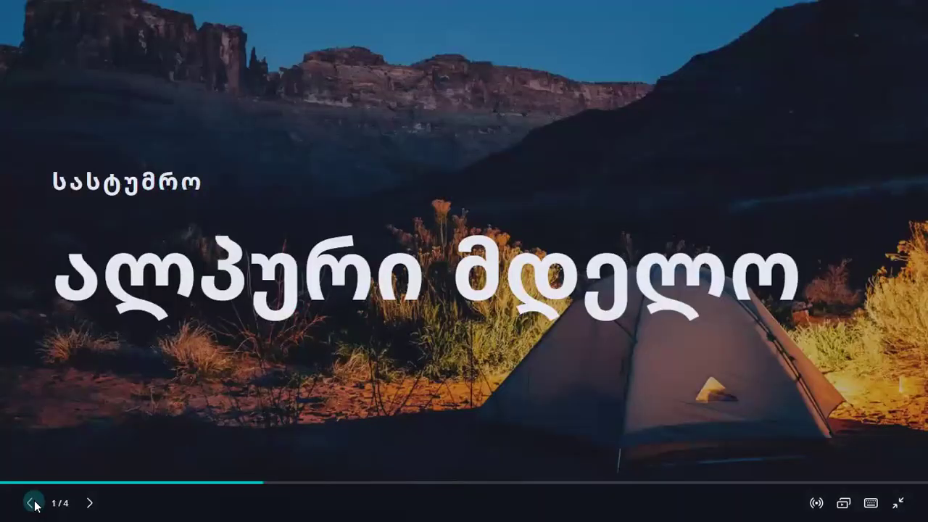
Step forward through the presented slides to the column chart, replaying the pie chart slide's animation on the way
left_click(89, 504)
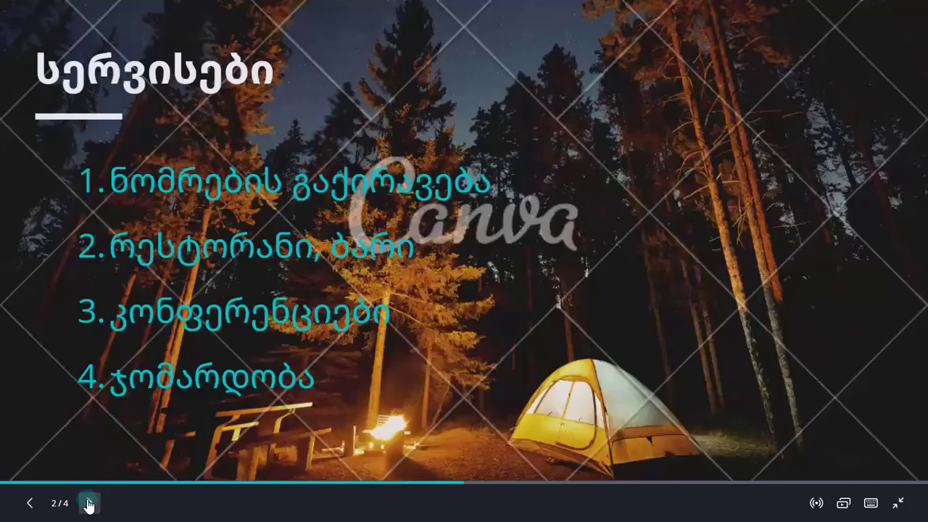
left_click(89, 503)
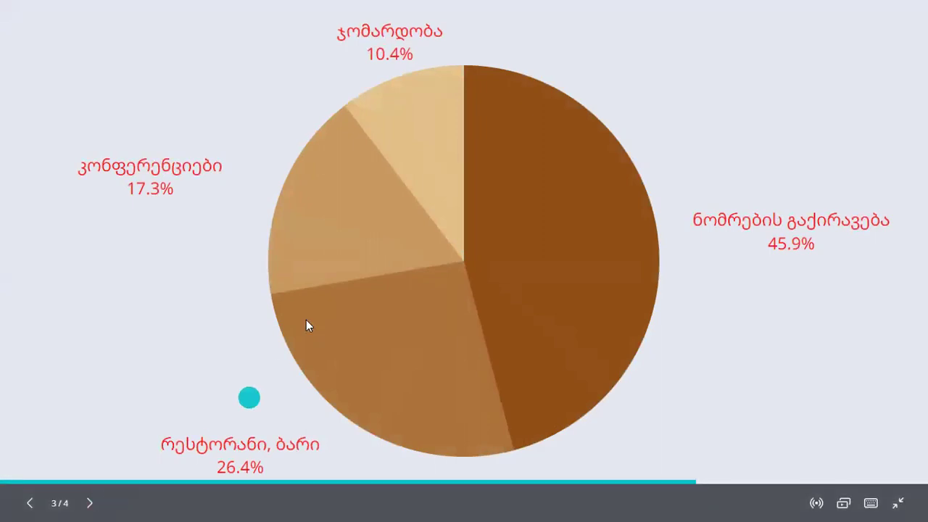
left_click(415, 32)
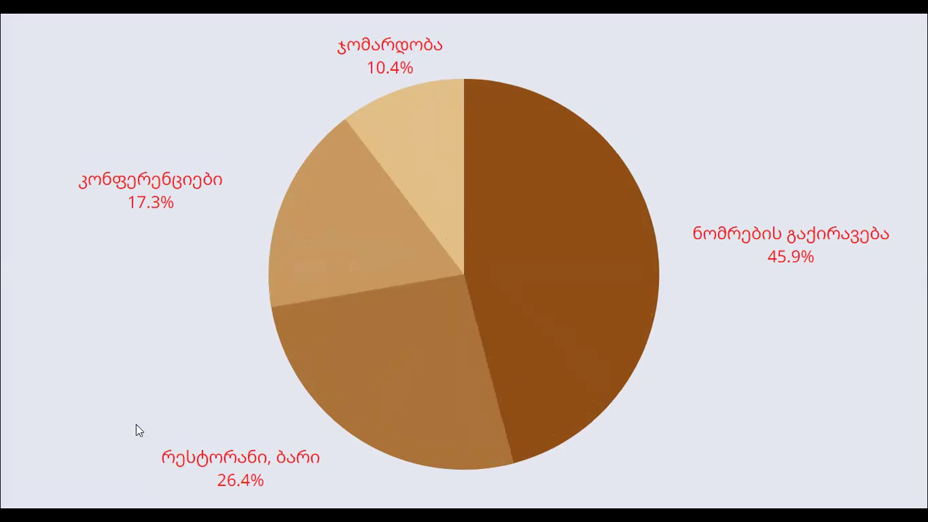
mouse_move(103, 472)
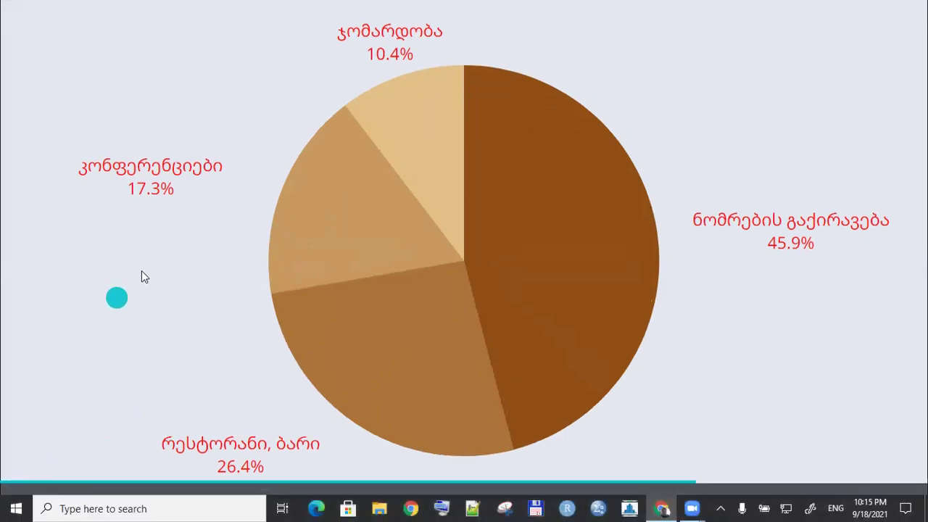
key("Left")
left_click(85, 503)
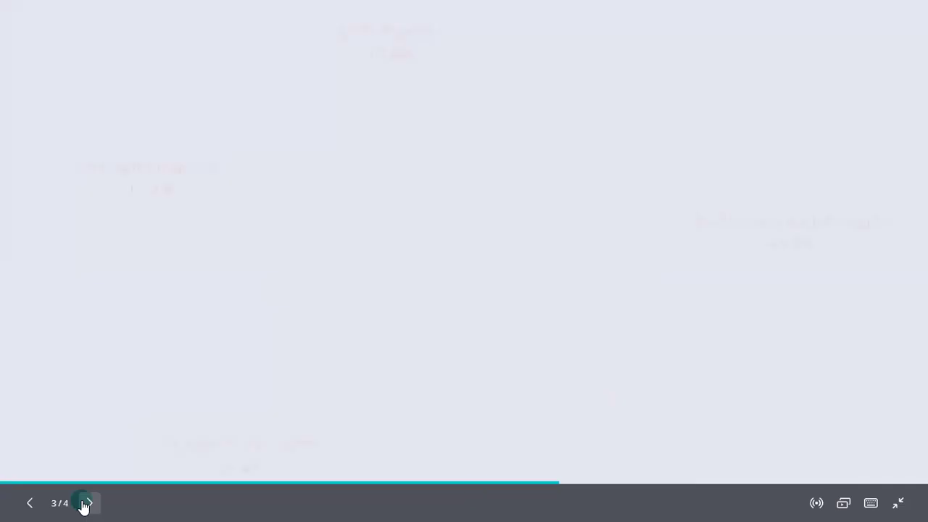
left_click(85, 503)
left_click(86, 502)
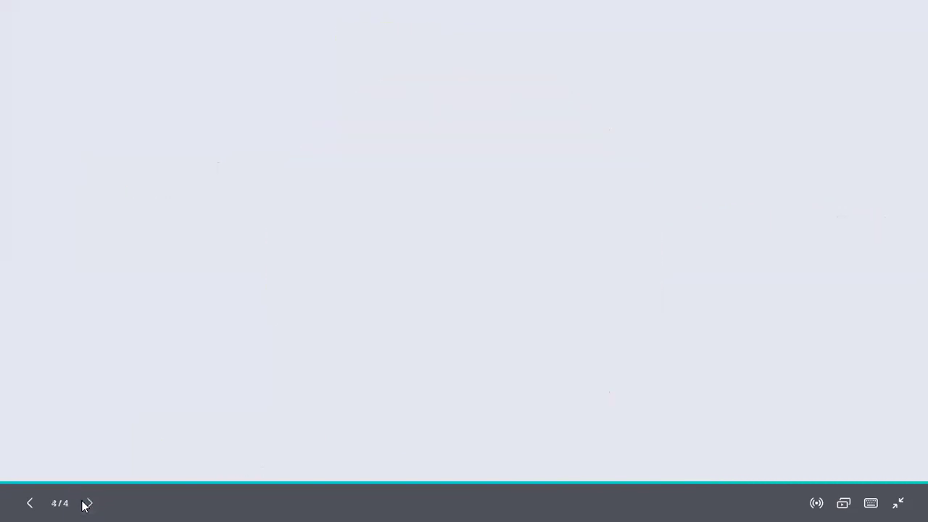